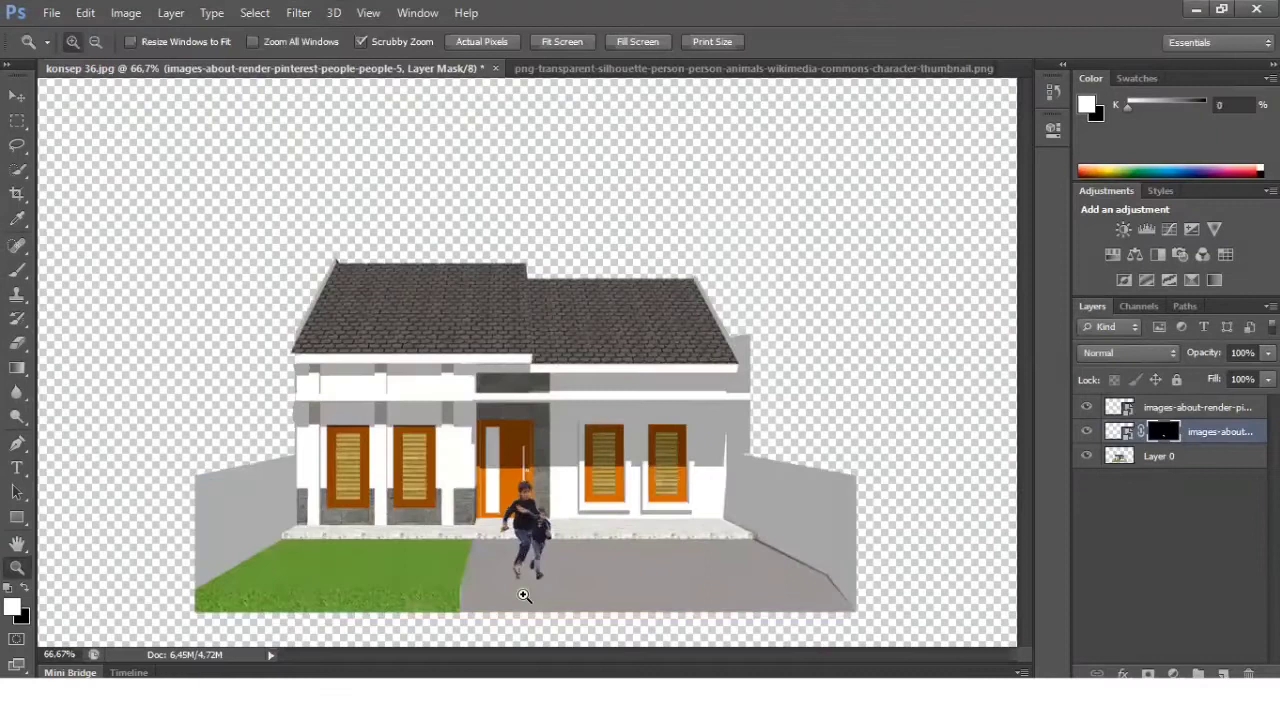
Bring up the konsep 36.jpg house render showing the two running boys on the driveway
click(538, 542)
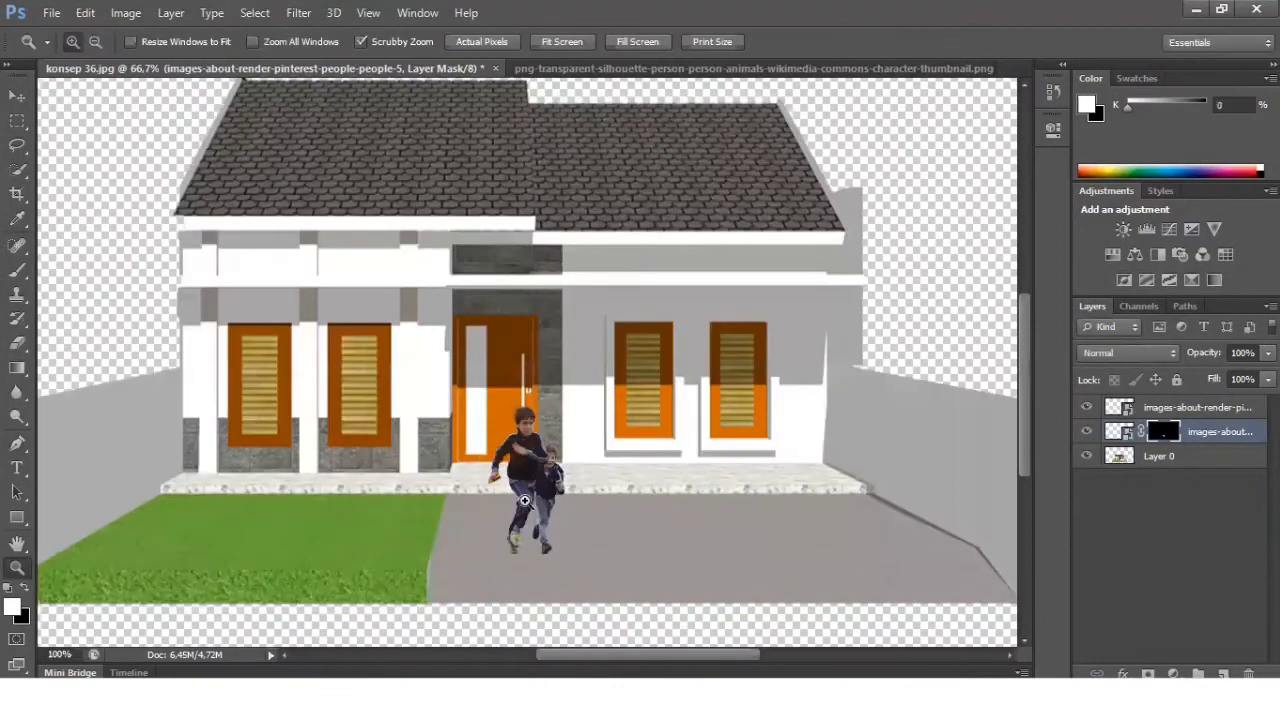
Zoom to 400% then back to 300% on the boys, targeting the layer's pixels, not its mask
click(528, 497)
click(528, 497)
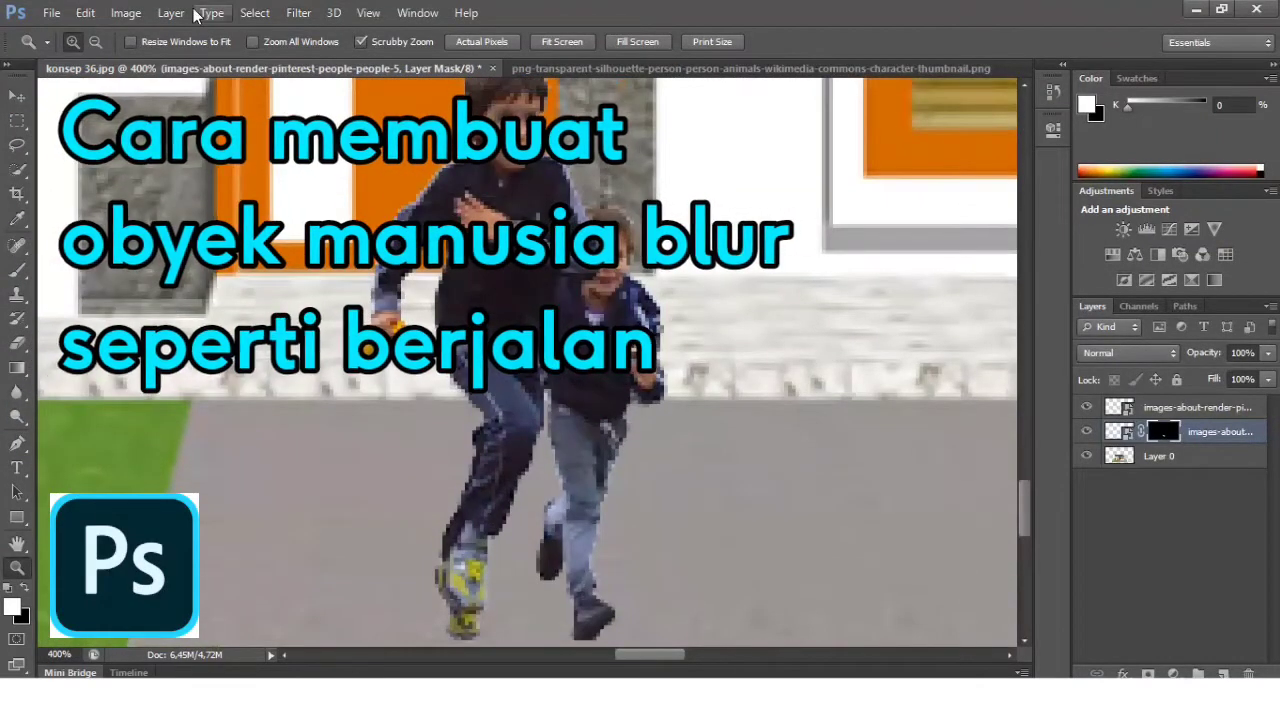
click(95, 41)
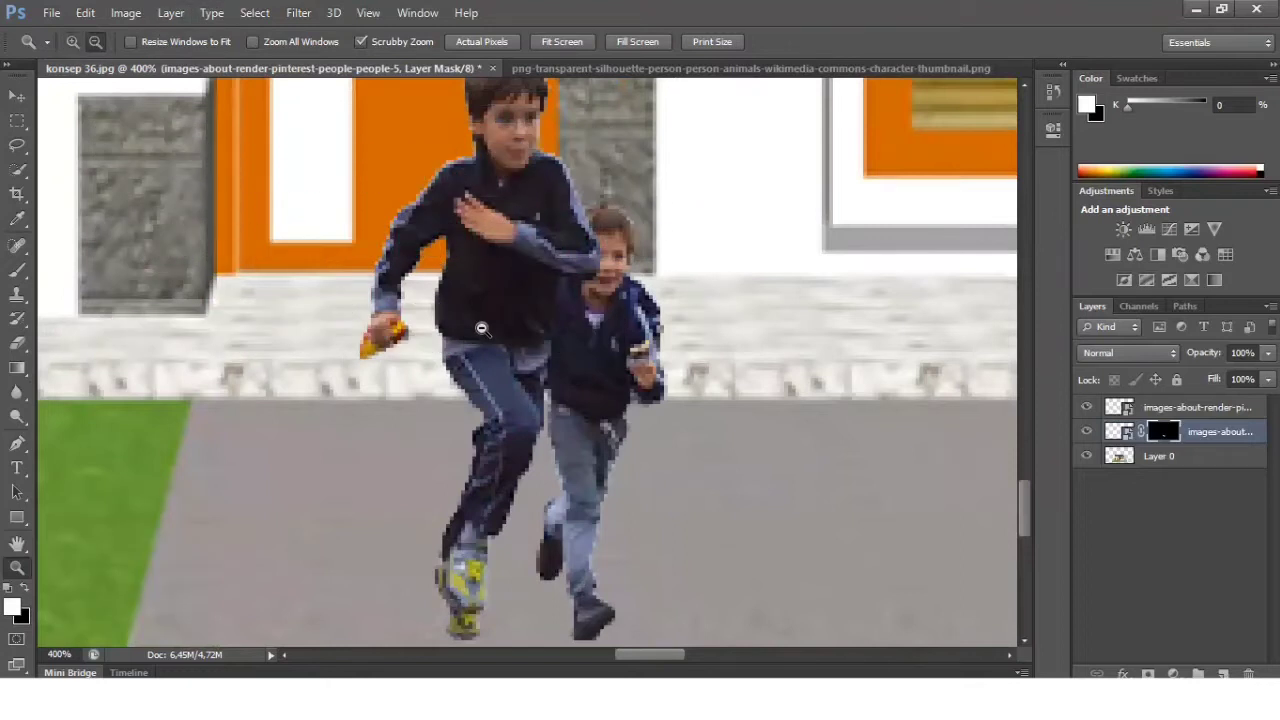
click(481, 328)
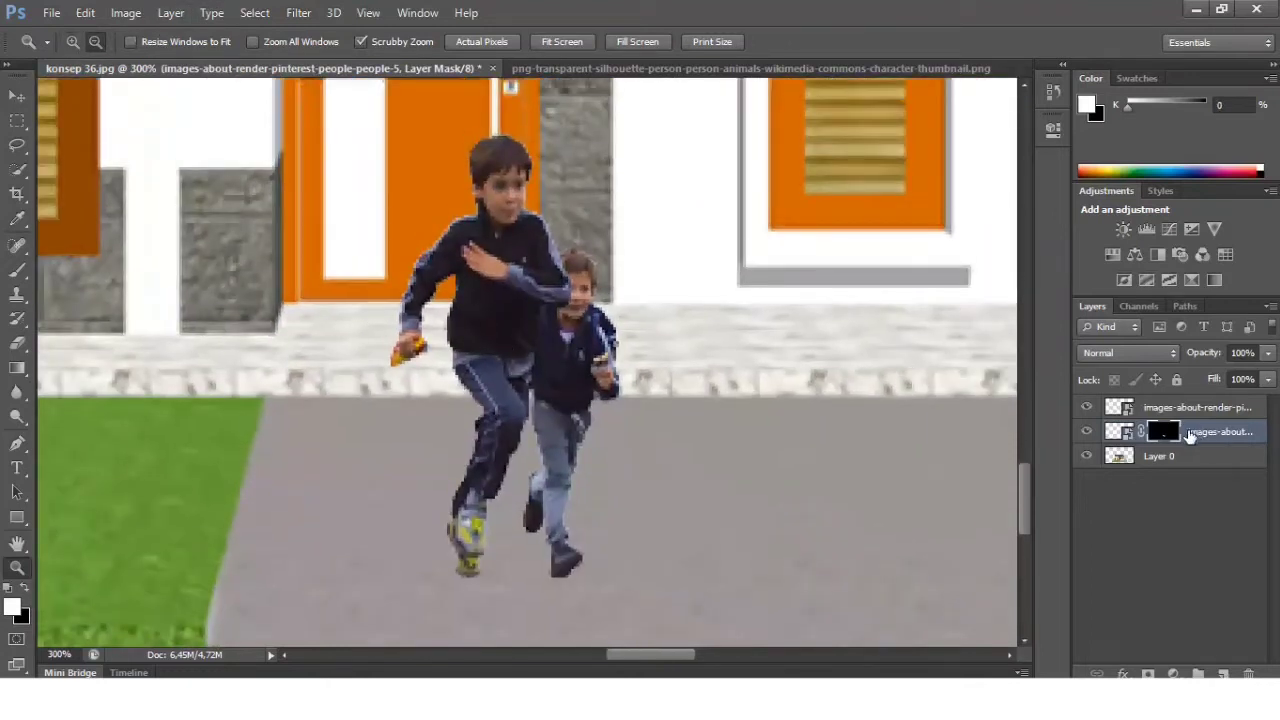
key(ctrl+2)
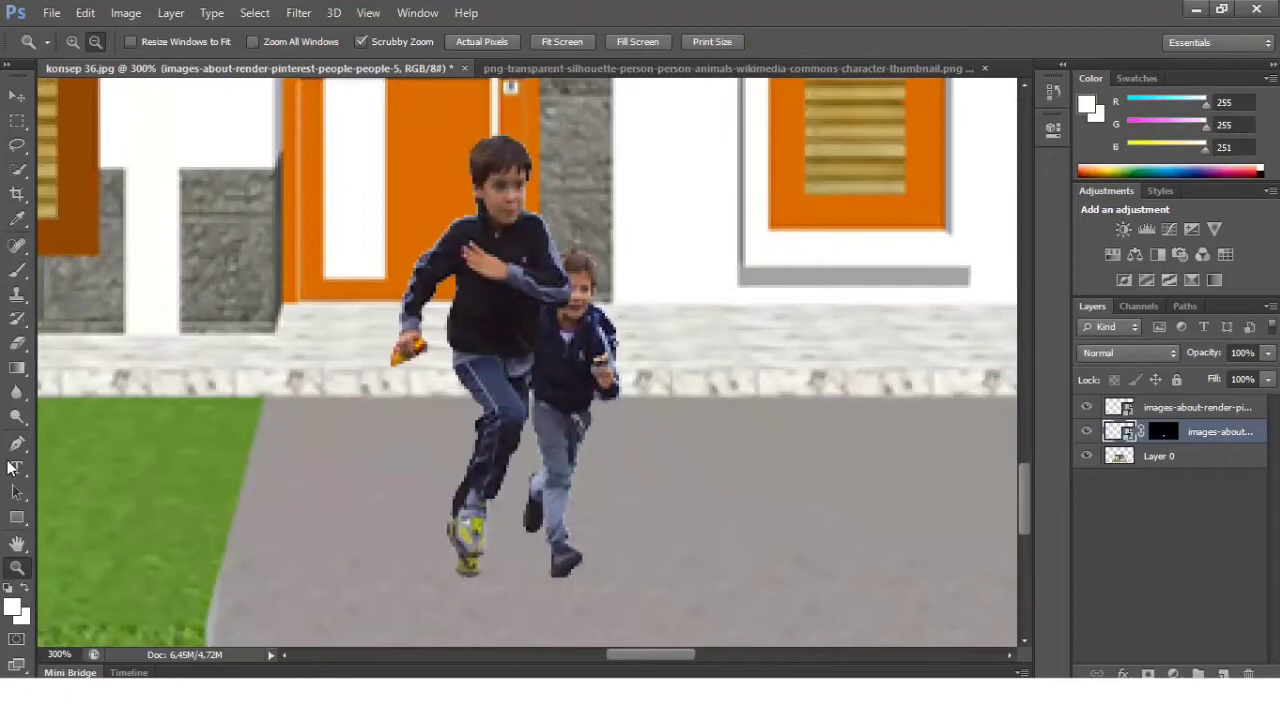
key(p)
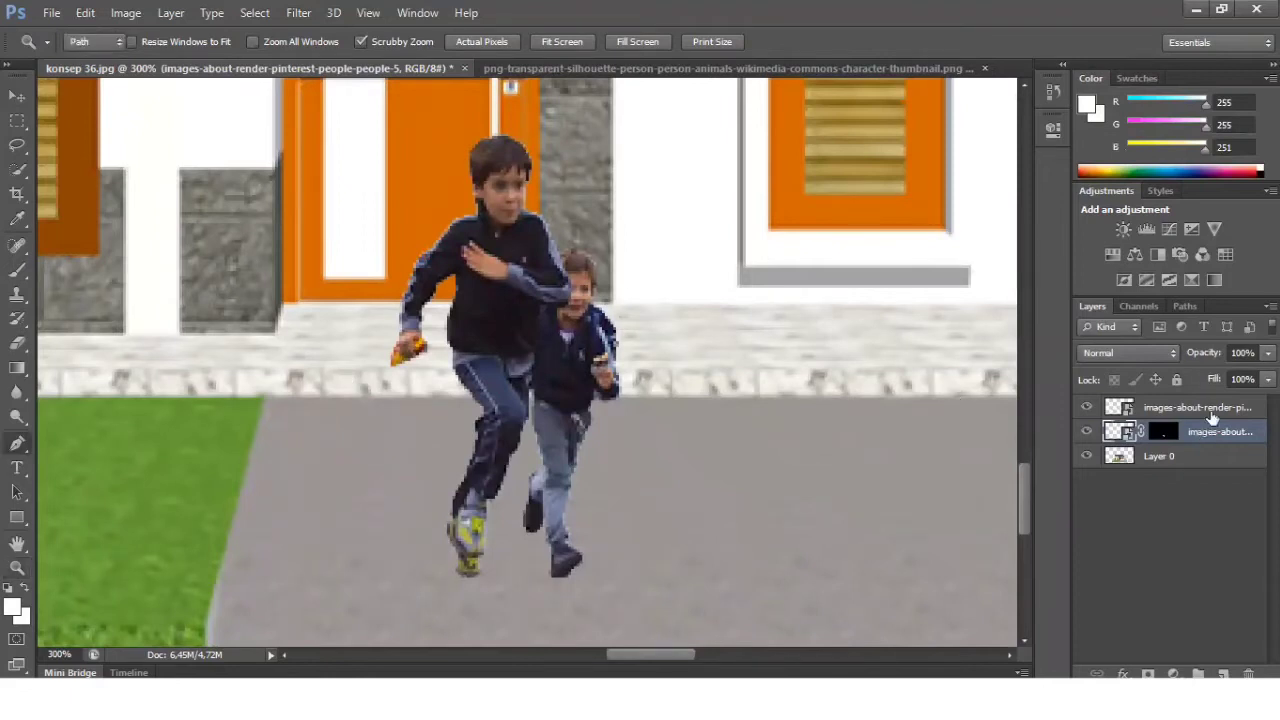
Trace a closed Pen path around both running boys on the 'people-5 copy' layer
click(1205, 409)
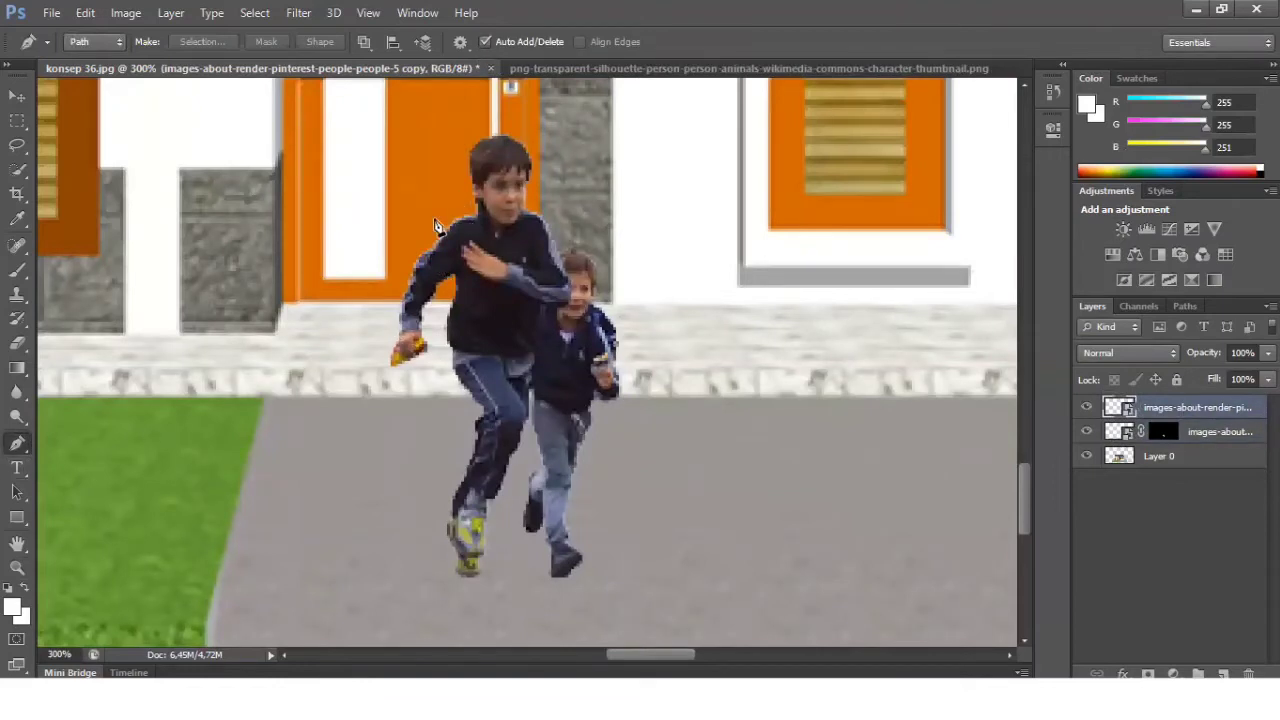
click(380, 363)
click(424, 368)
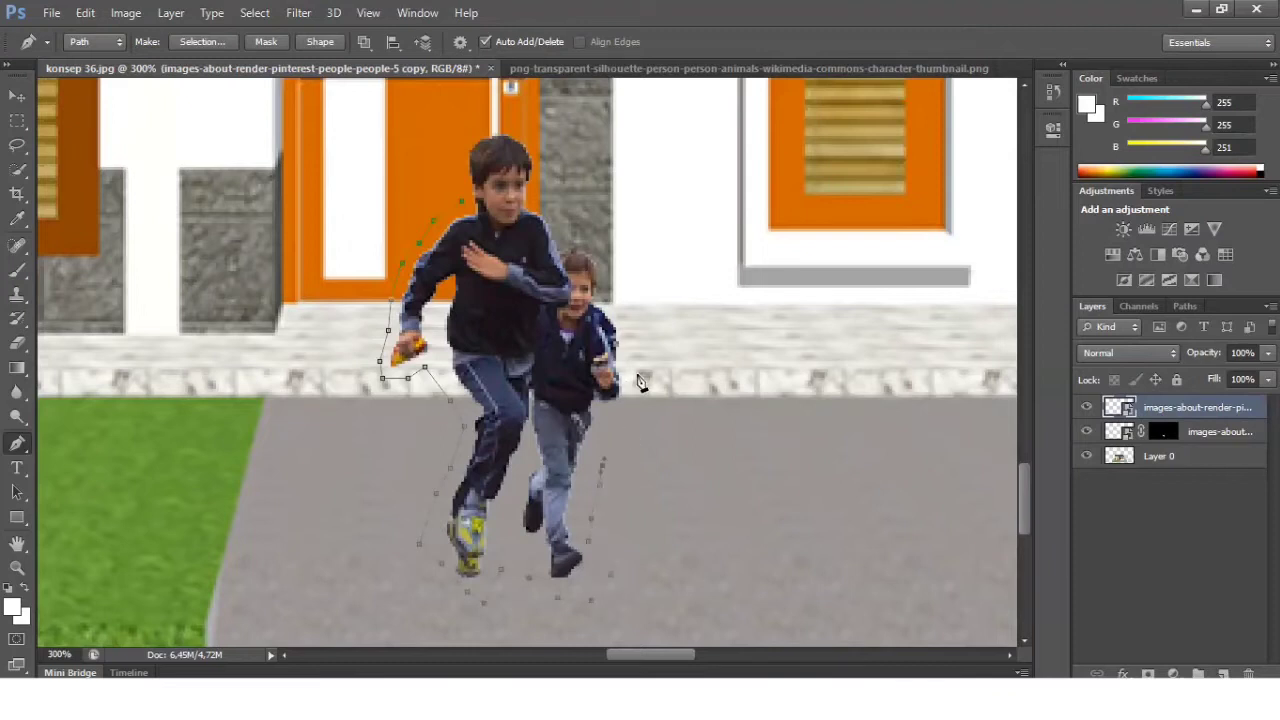
drag(637, 377, 636, 331)
click(495, 128)
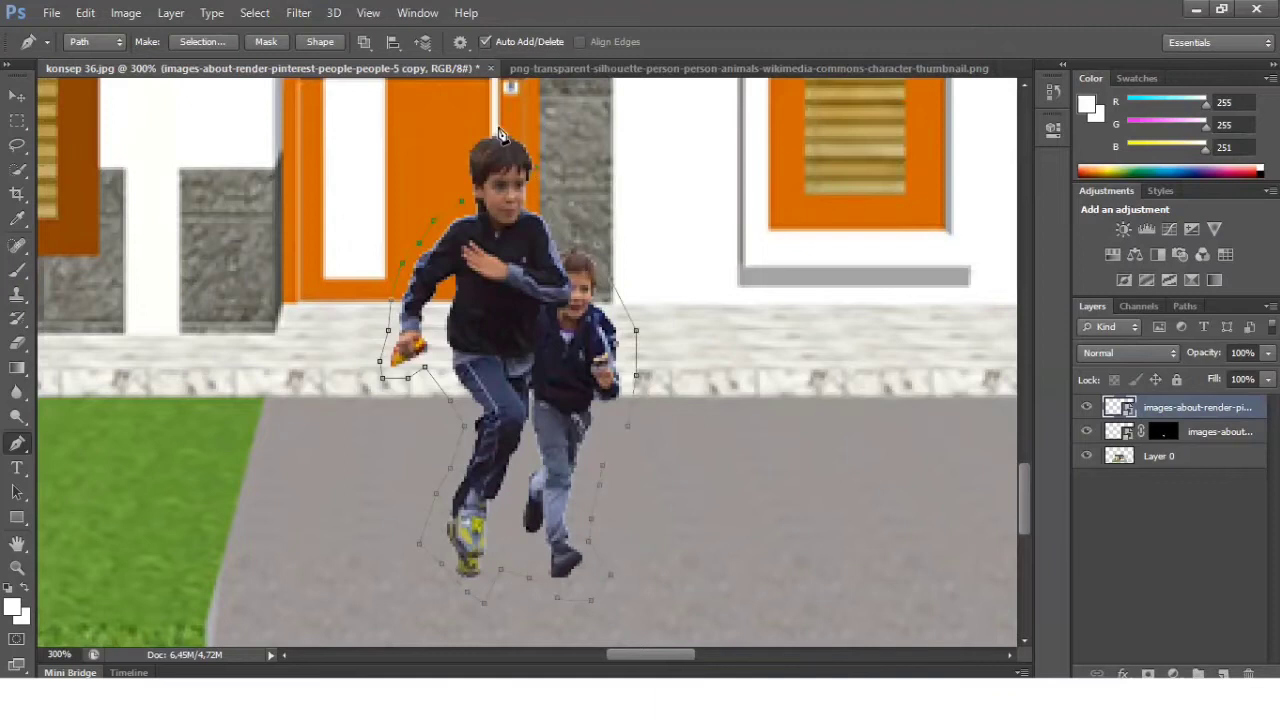
click(474, 218)
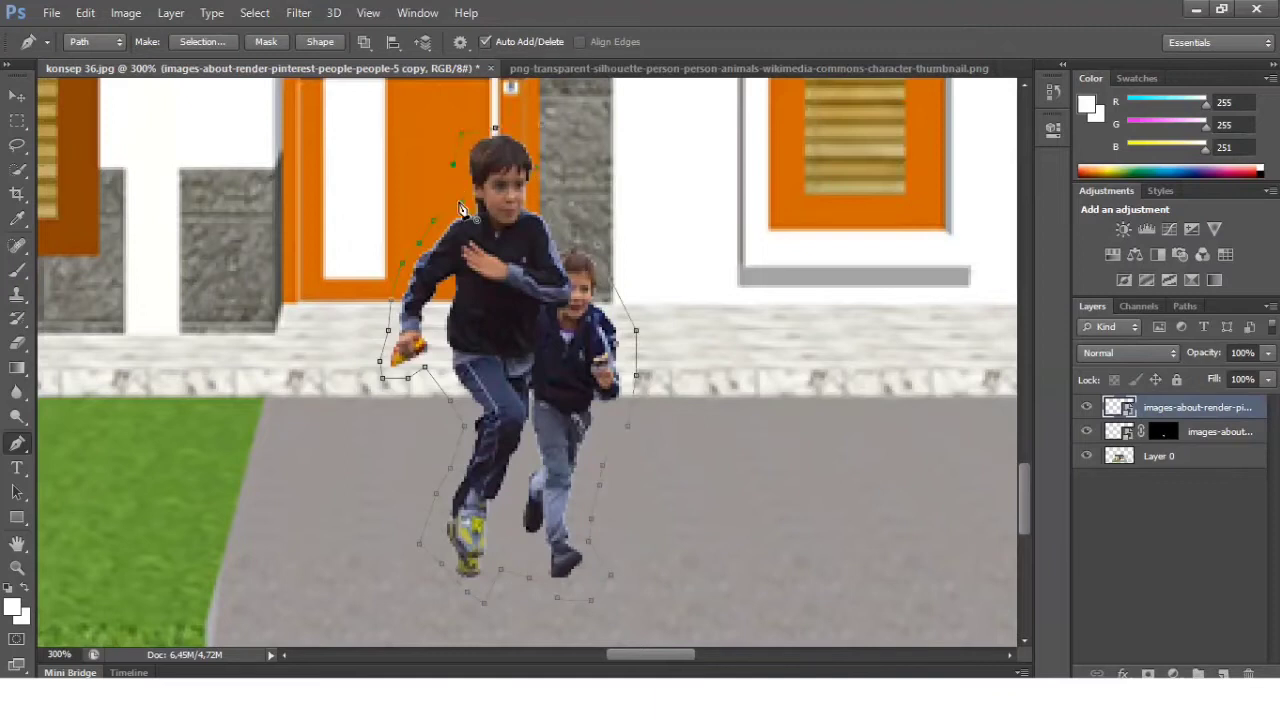
click(610, 316)
Mask the copy layer to the boys' path, then set Motion Blur to -5° angle, 30 px distance
key(ctrl+Return)
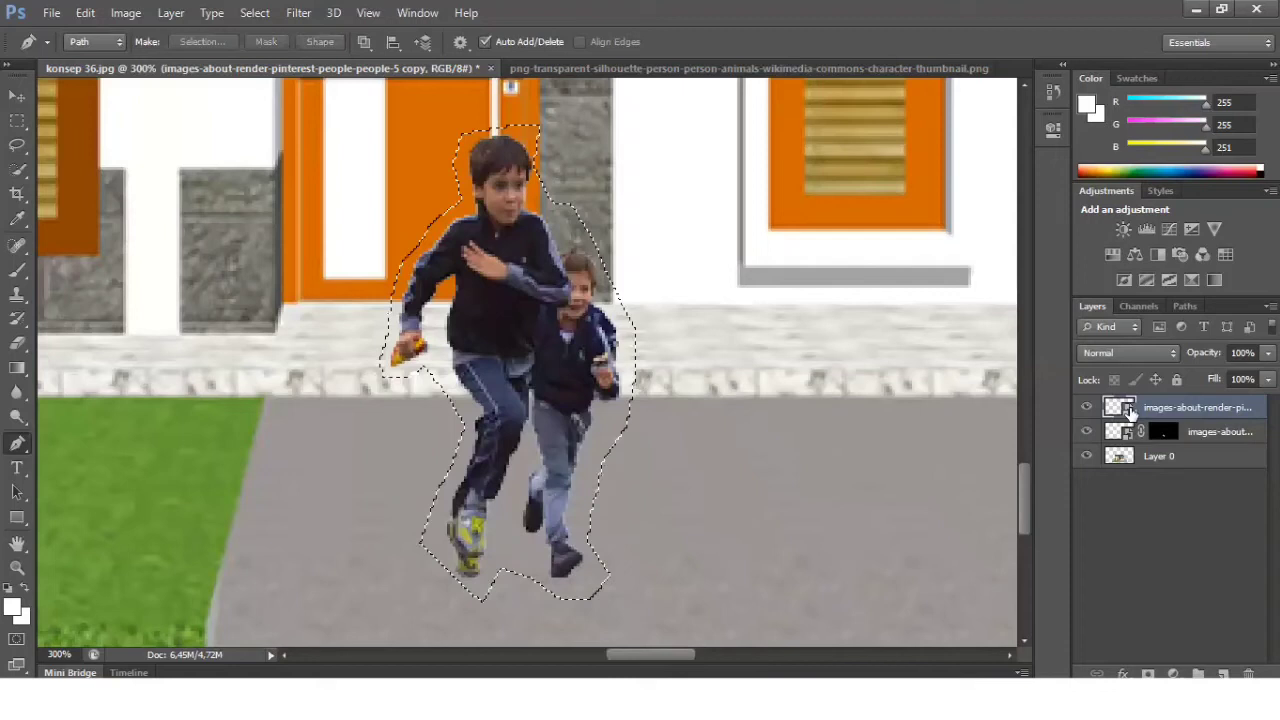
click(1147, 674)
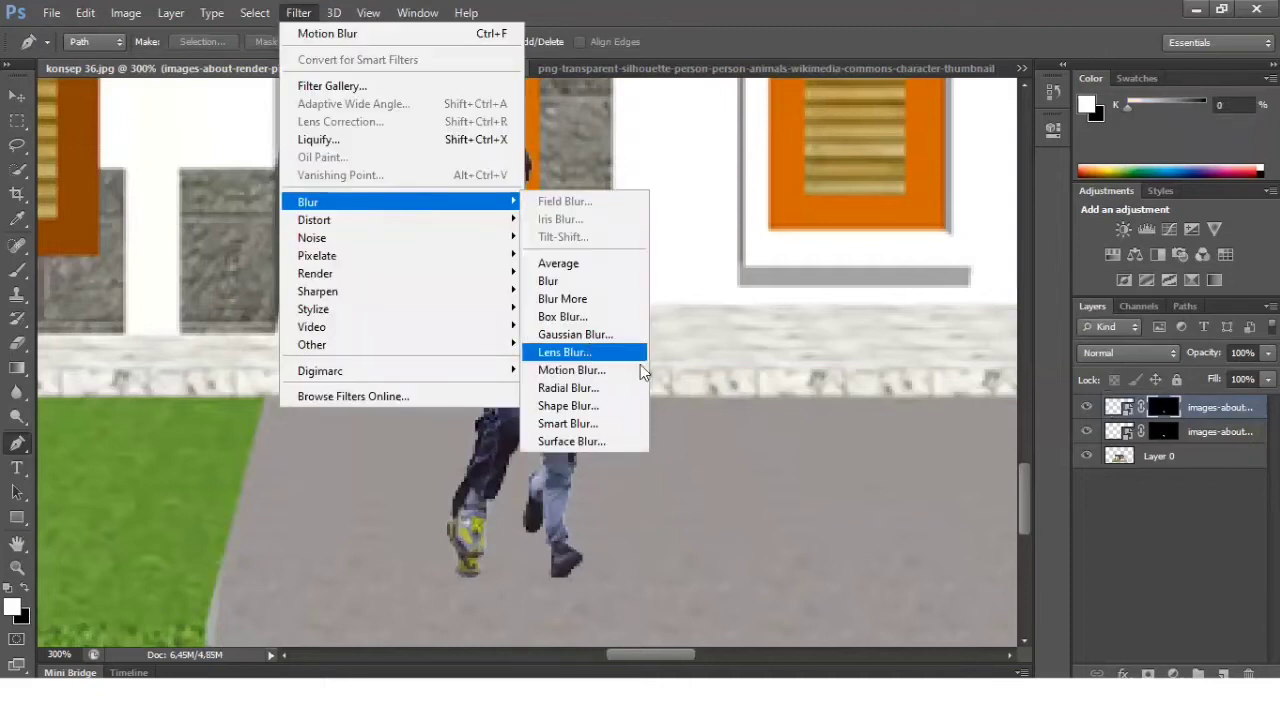
click(600, 370)
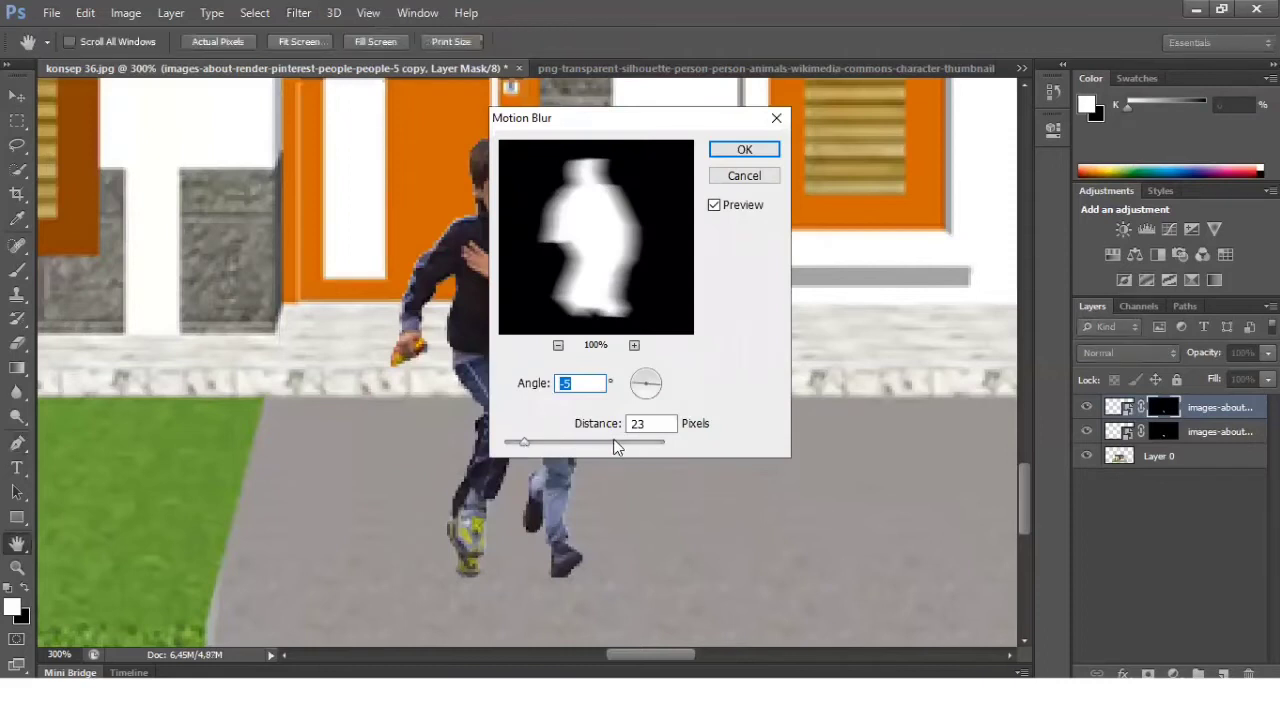
drag(519, 447, 530, 443)
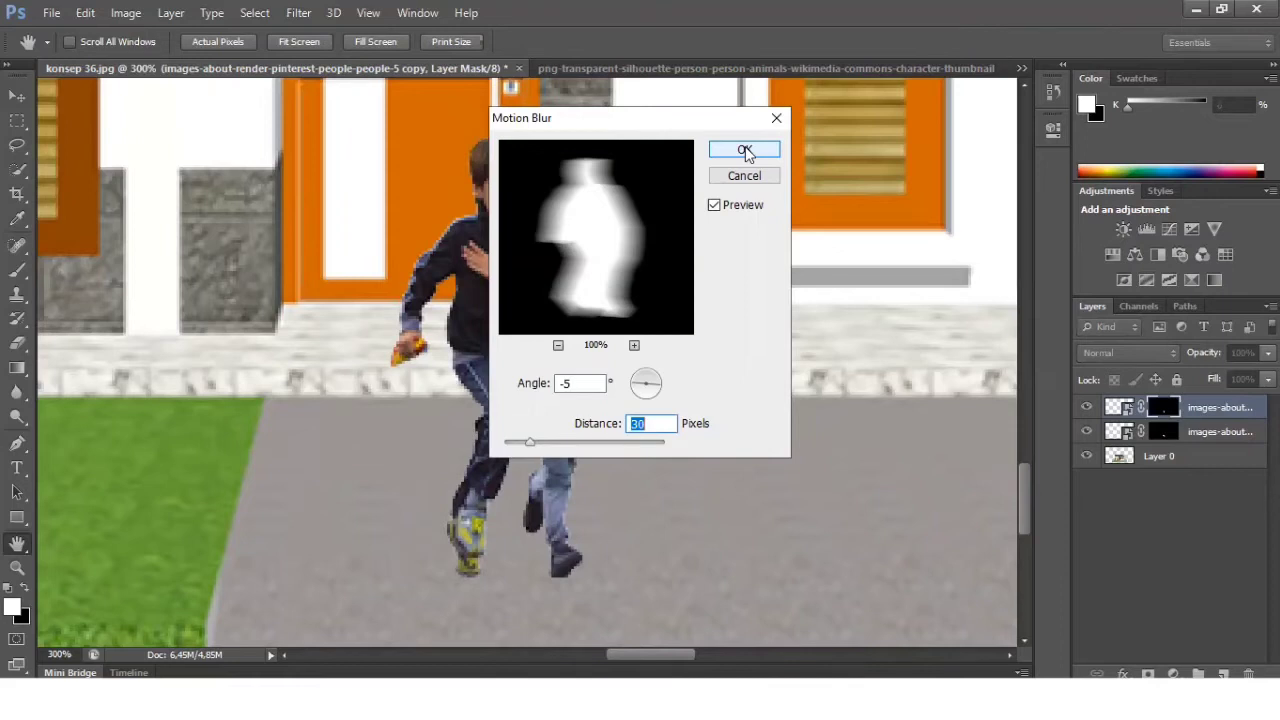
click(745, 151)
Apply the motion blur and invert the top layer's mask to black
click(745, 151)
key(p)
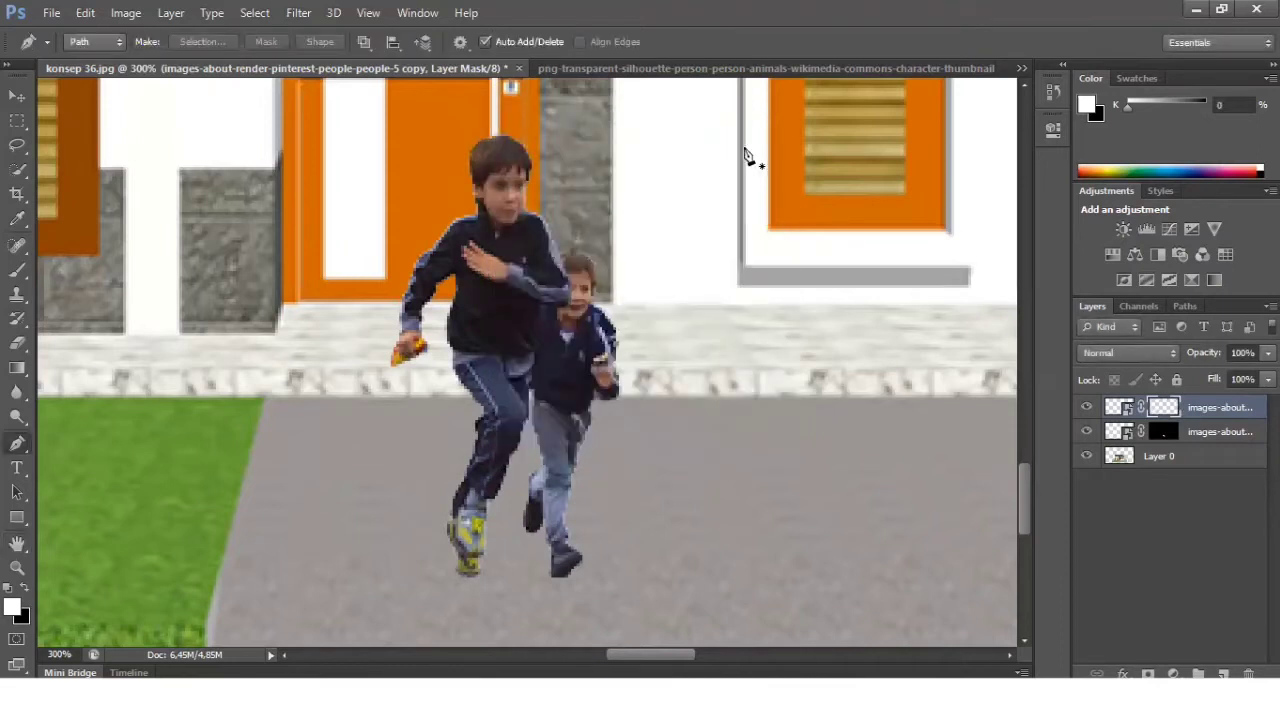
key(ctrl+i)
Switch between the boys layers and their masks in the Layers panel and nudge the canvas
click(1120, 407)
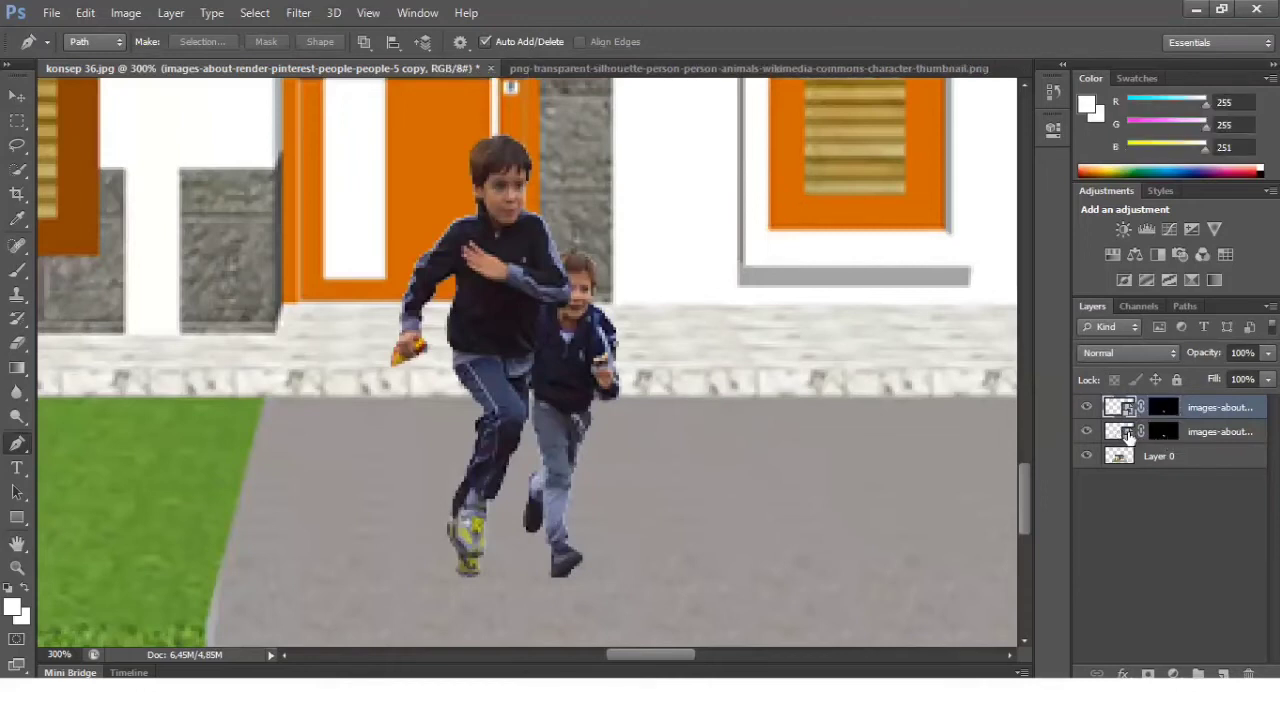
click(1120, 432)
click(1165, 407)
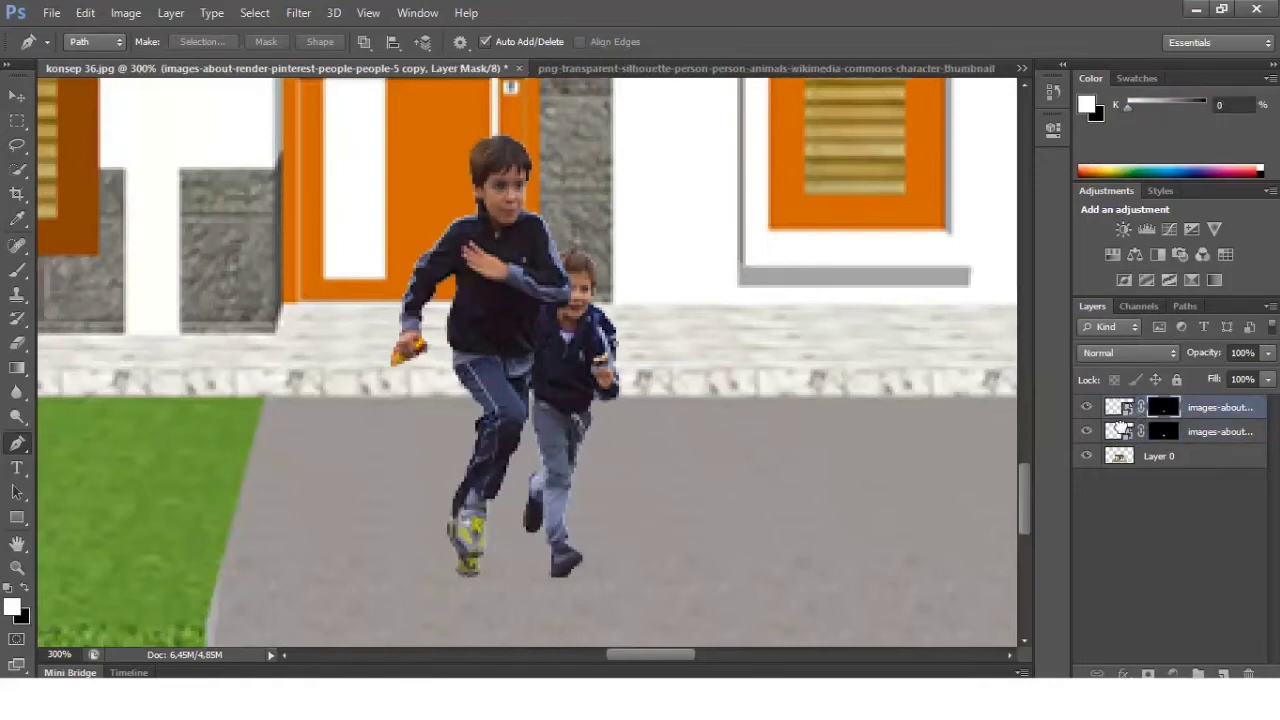
click(1183, 574)
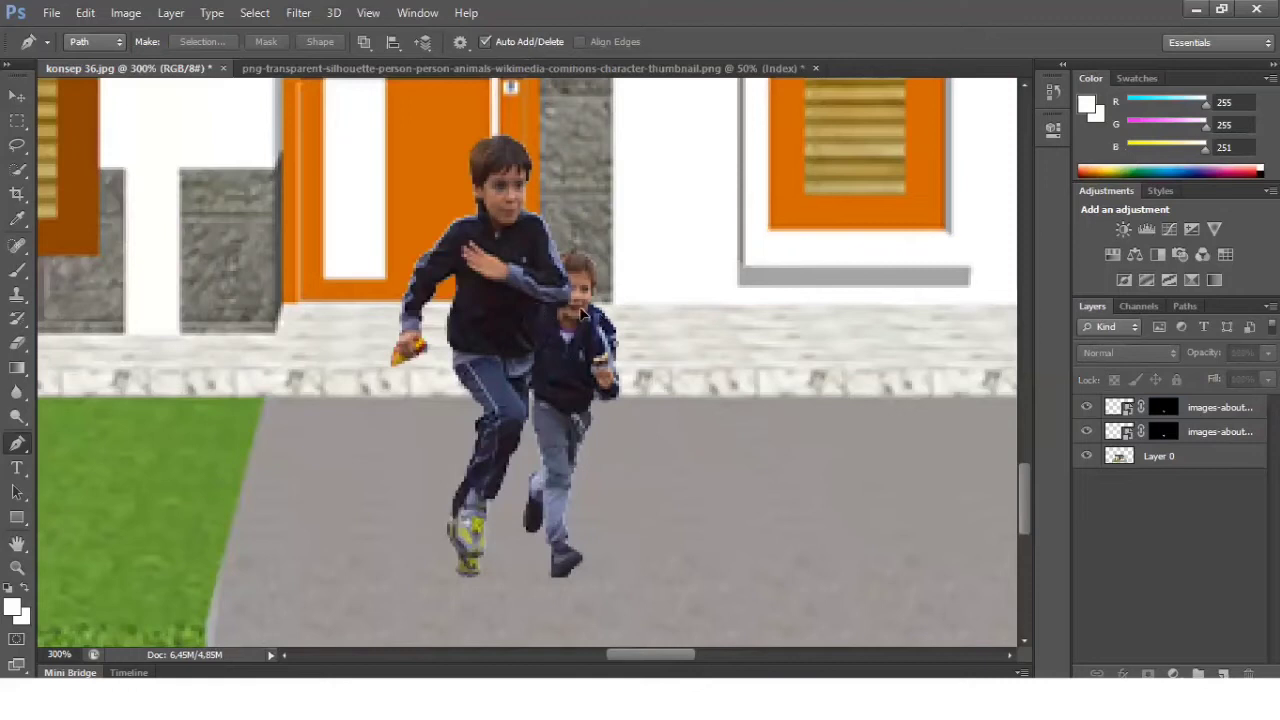
mouse_move(537, 305)
mouse_down()
mouse_move(578, 318)
mouse_move(540, 308)
mouse_up()
Shift the boys copy right and back, then drag its mask onto the second children layer
click(1118, 456)
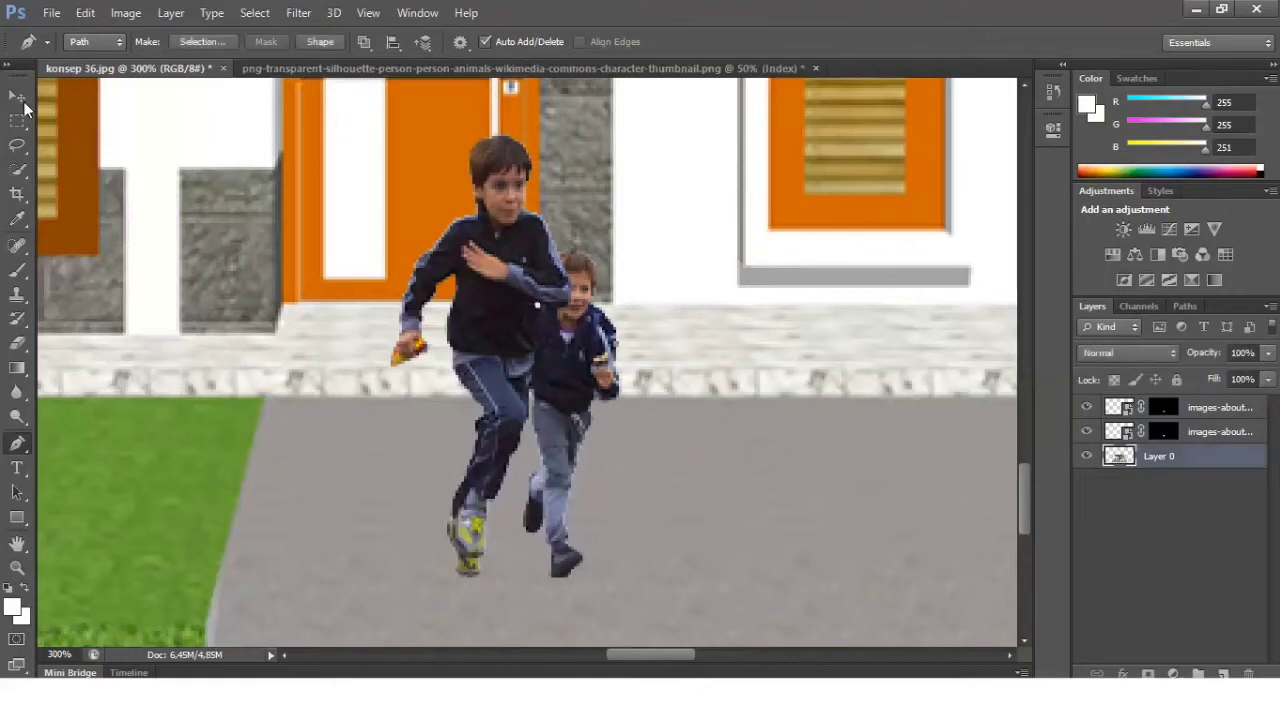
key(v)
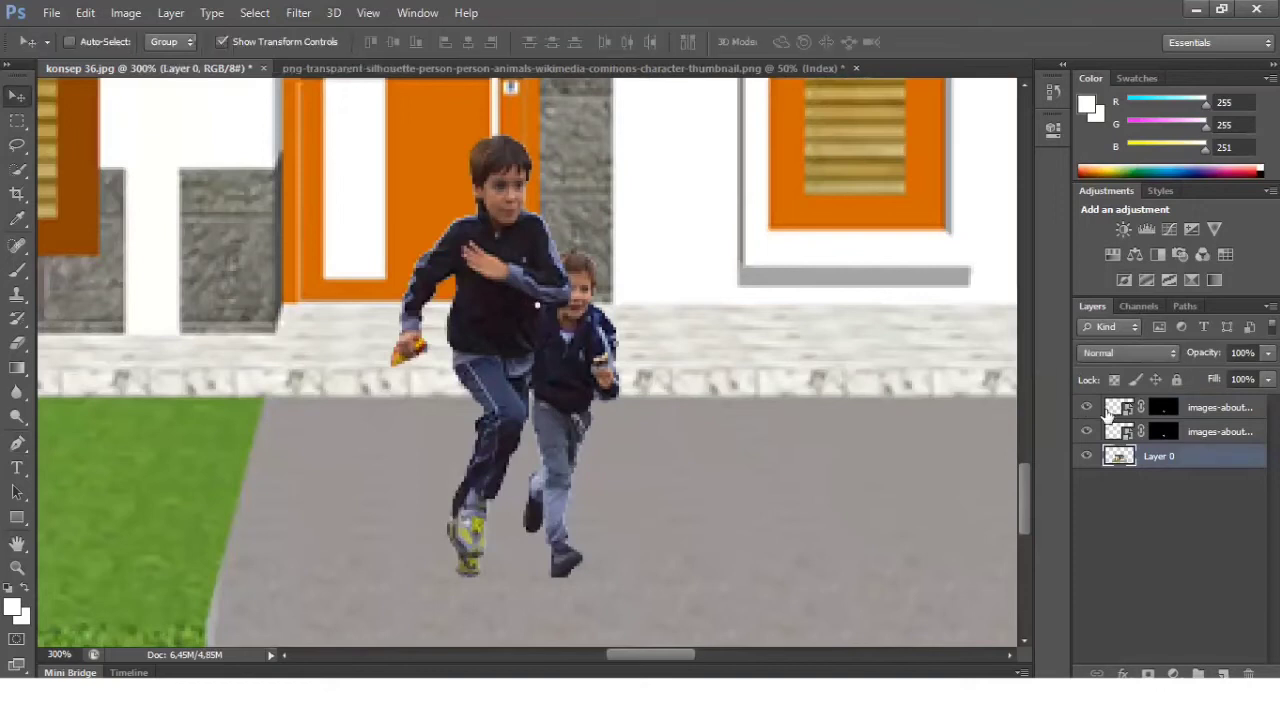
click(1200, 410)
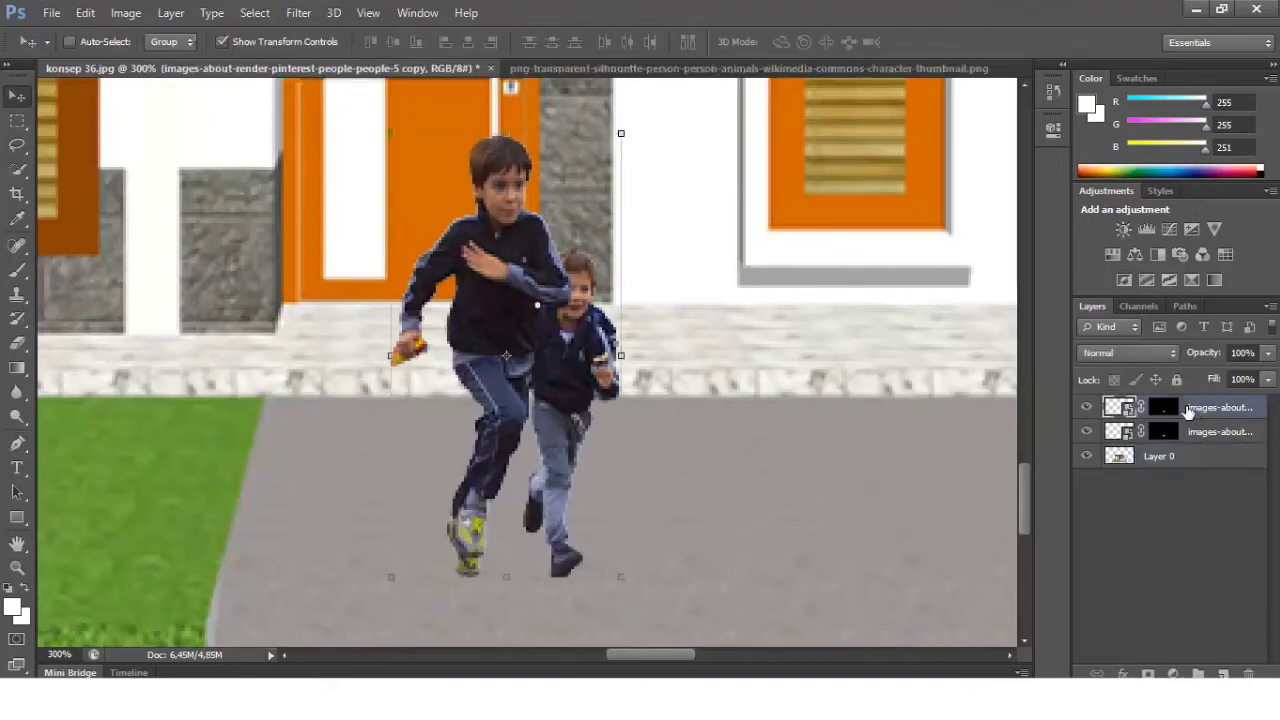
click(1164, 409)
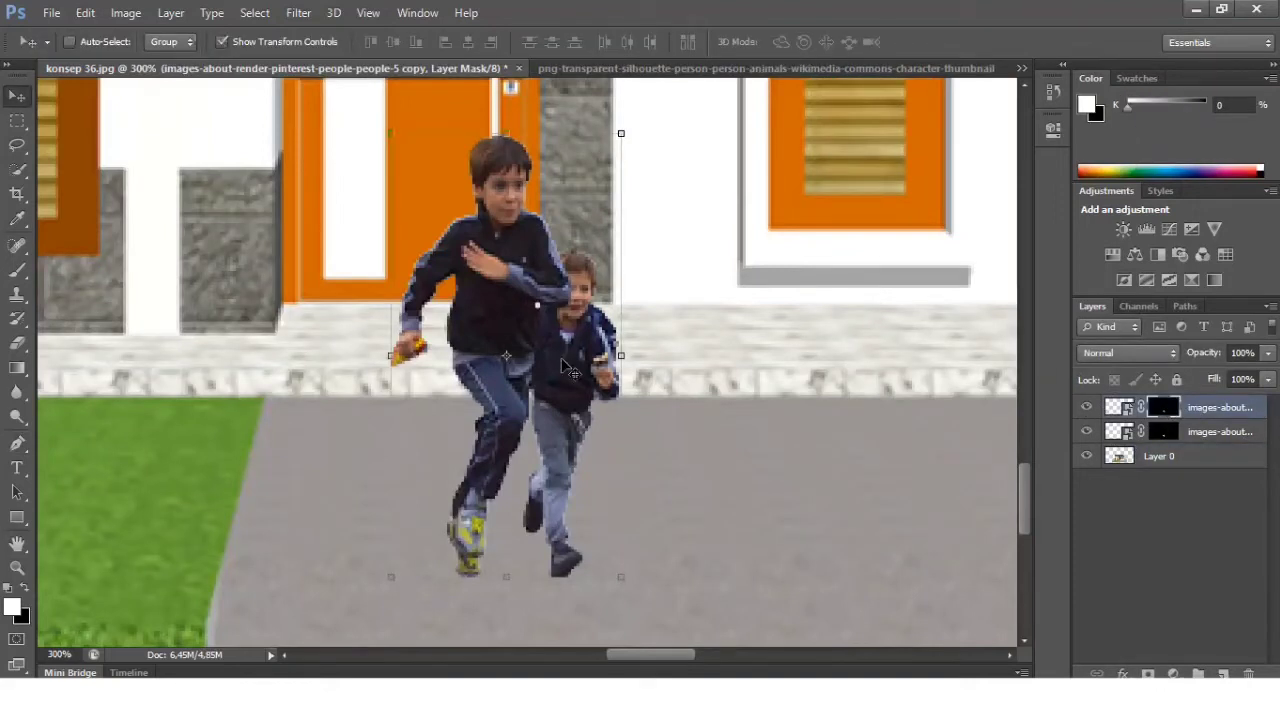
drag(737, 374, 891, 400)
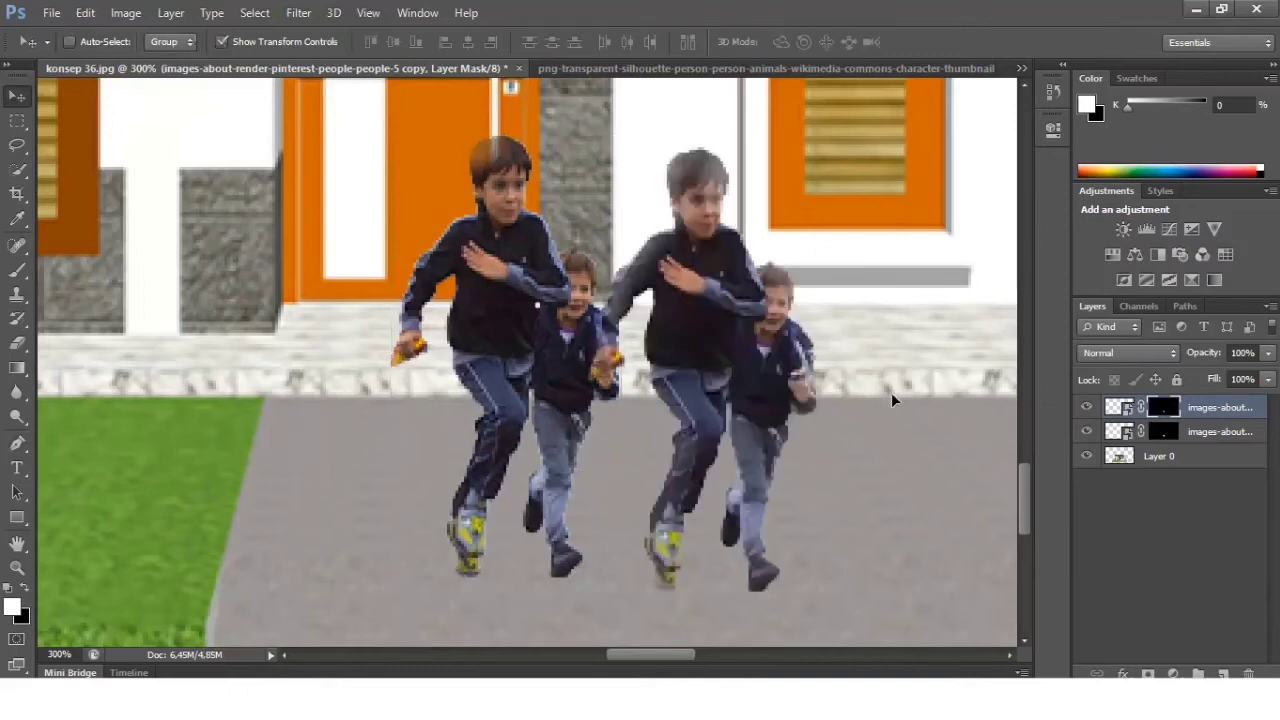
mouse_move(677, 320)
mouse_down()
mouse_move(543, 335)
mouse_move(558, 350)
mouse_up()
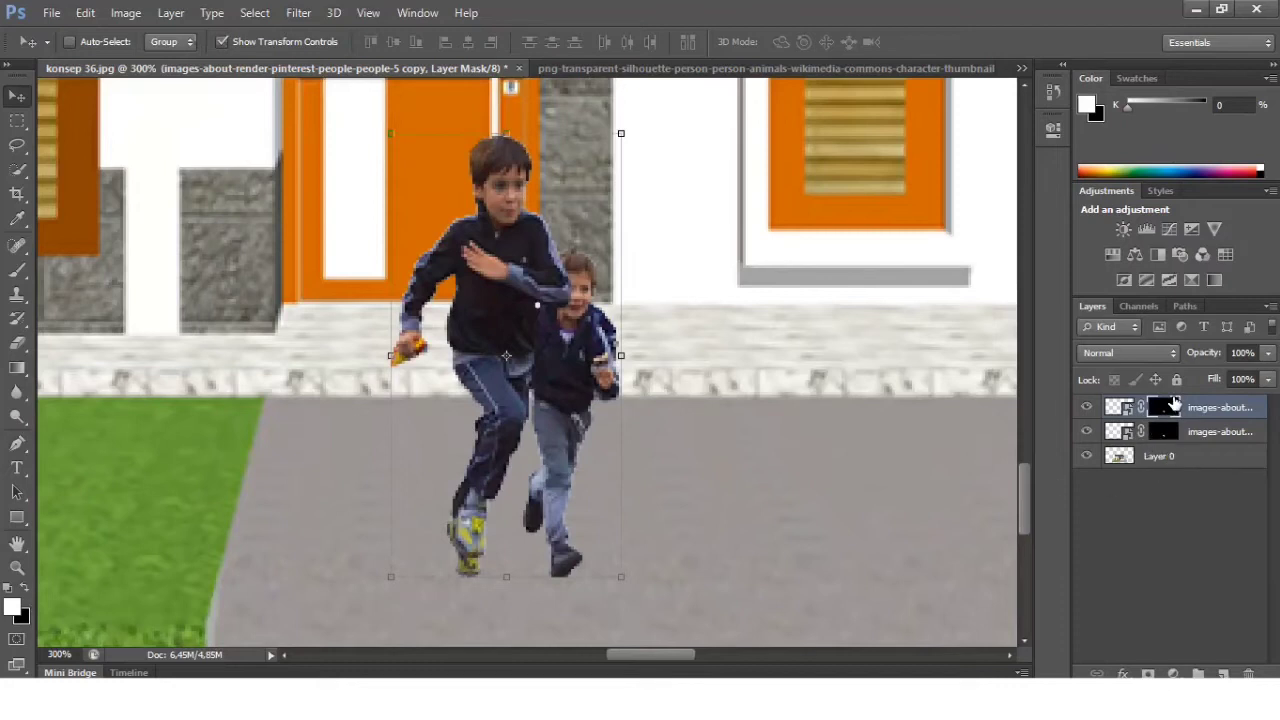
drag(1172, 403, 1172, 430)
click(1170, 435)
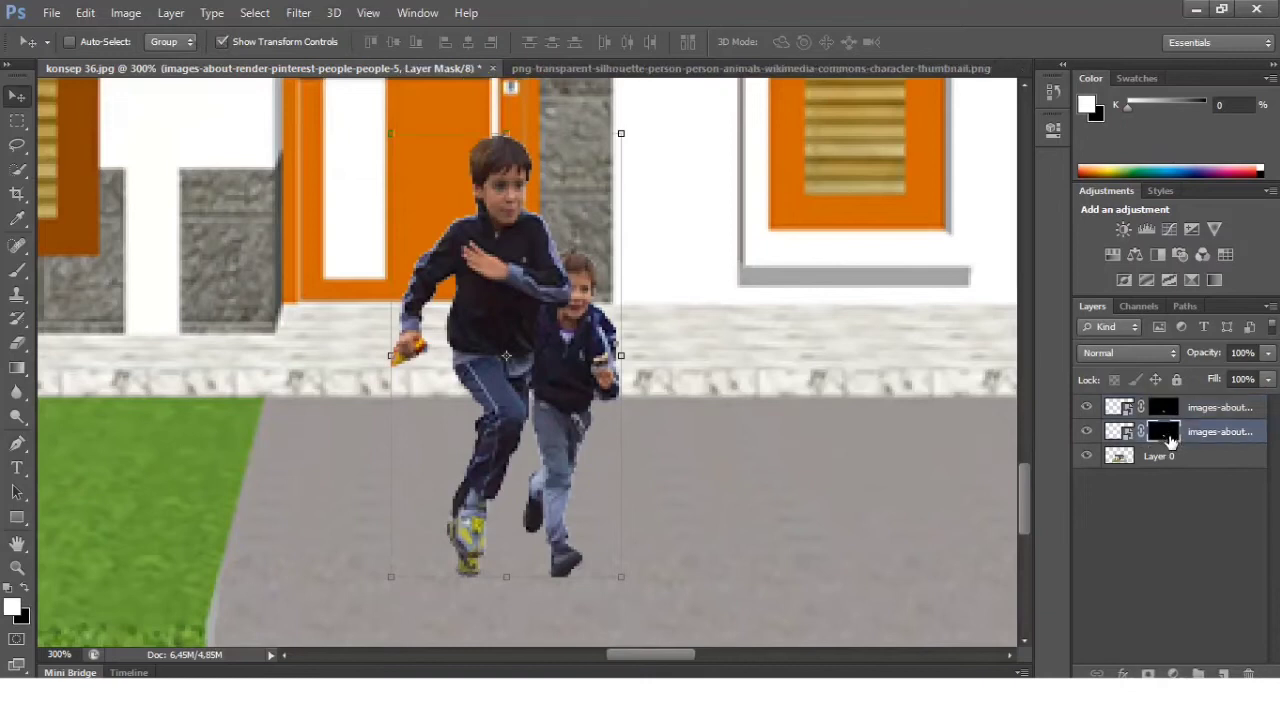
Move the two children slightly right and down, undoing an accidental layer deletion
click(1170, 428)
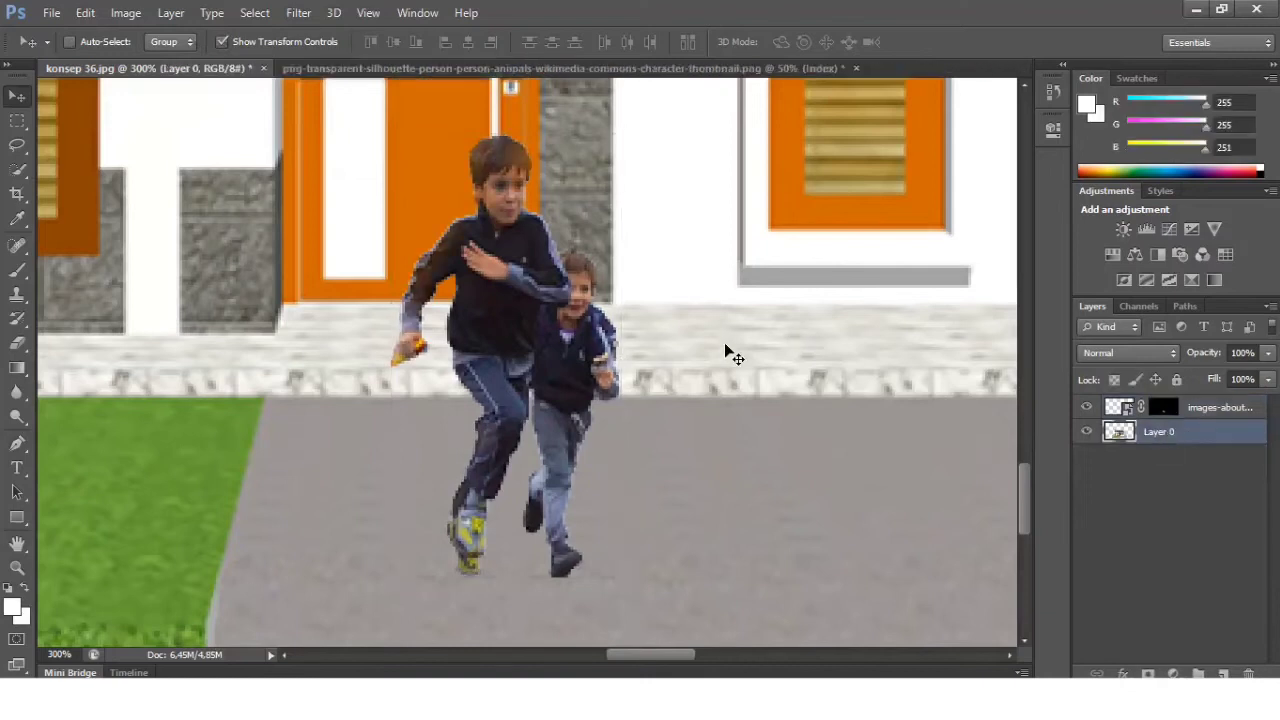
mouse_move(467, 370)
mouse_down()
mouse_move(518, 370)
mouse_move(470, 370)
mouse_up()
click(1161, 409)
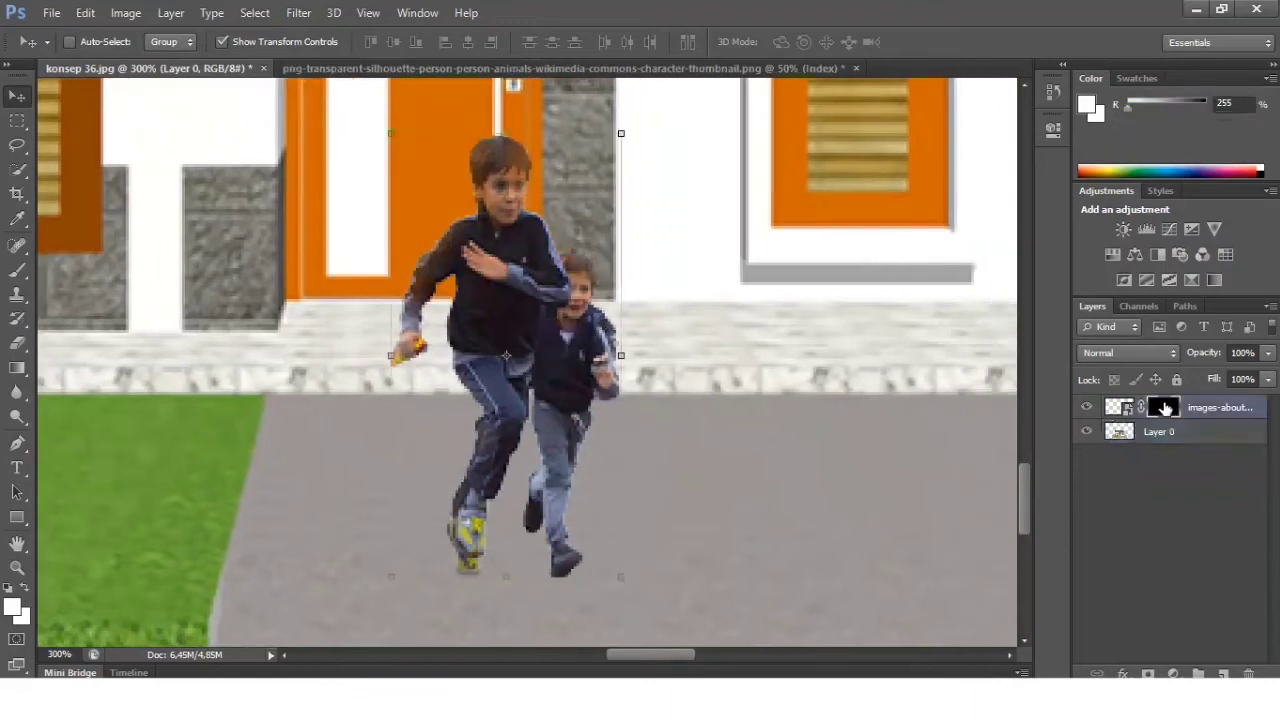
drag(600, 338, 690, 343)
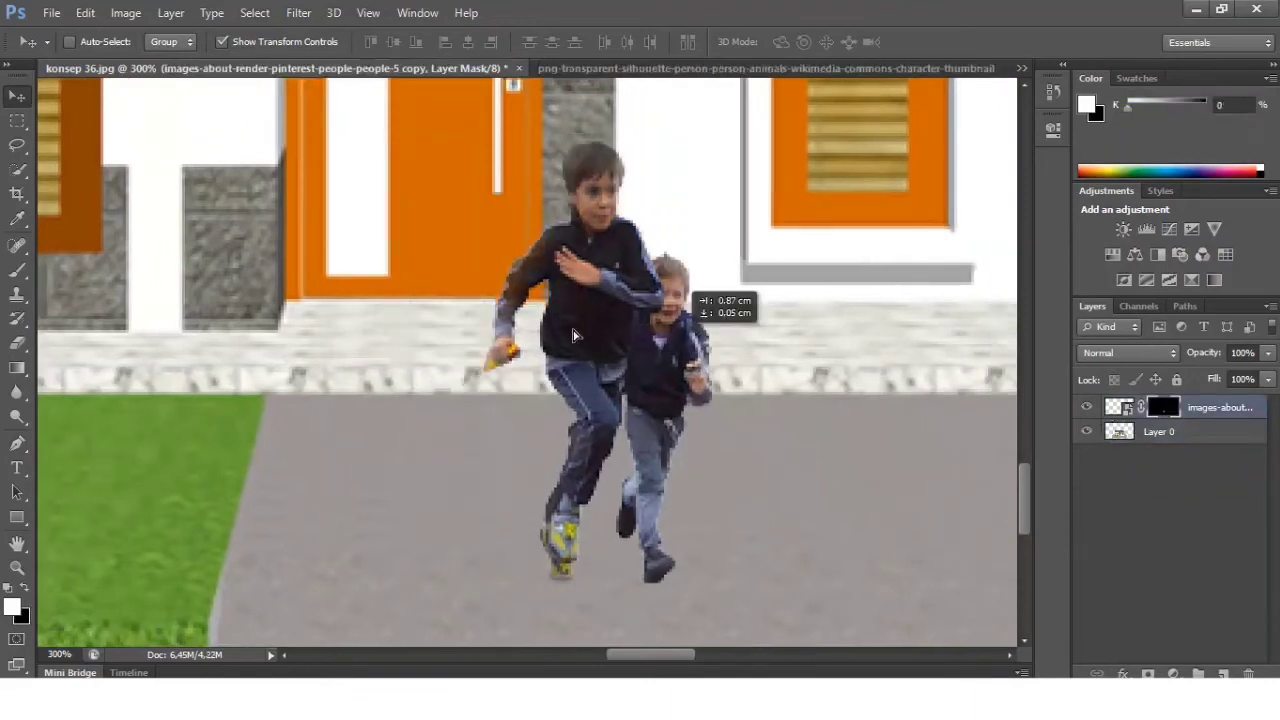
key(Delete)
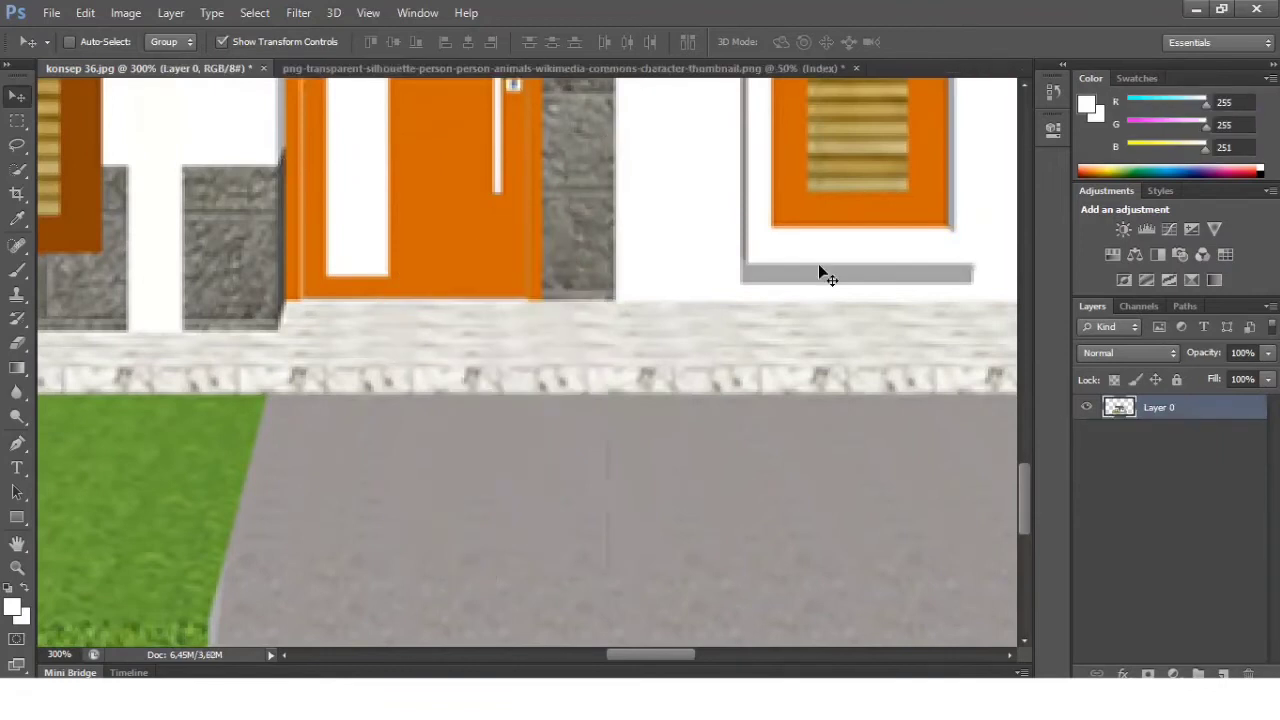
key(ctrl+z)
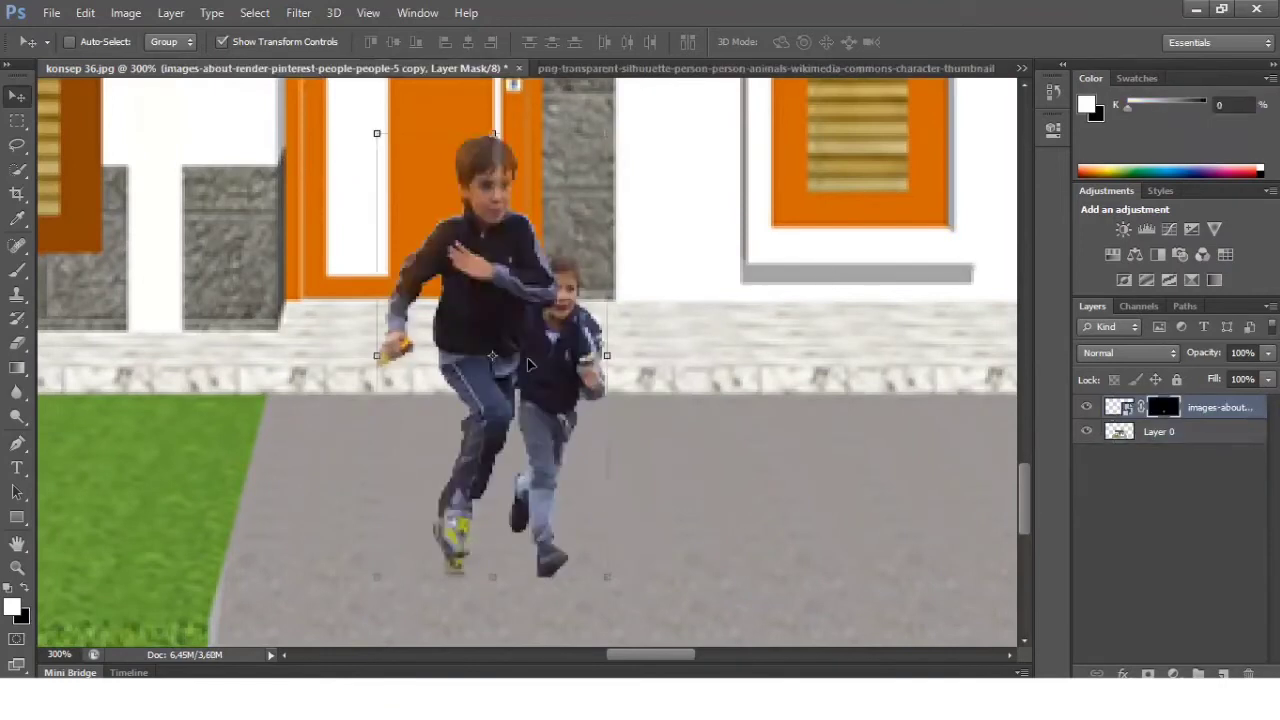
drag(530, 365, 1027, 416)
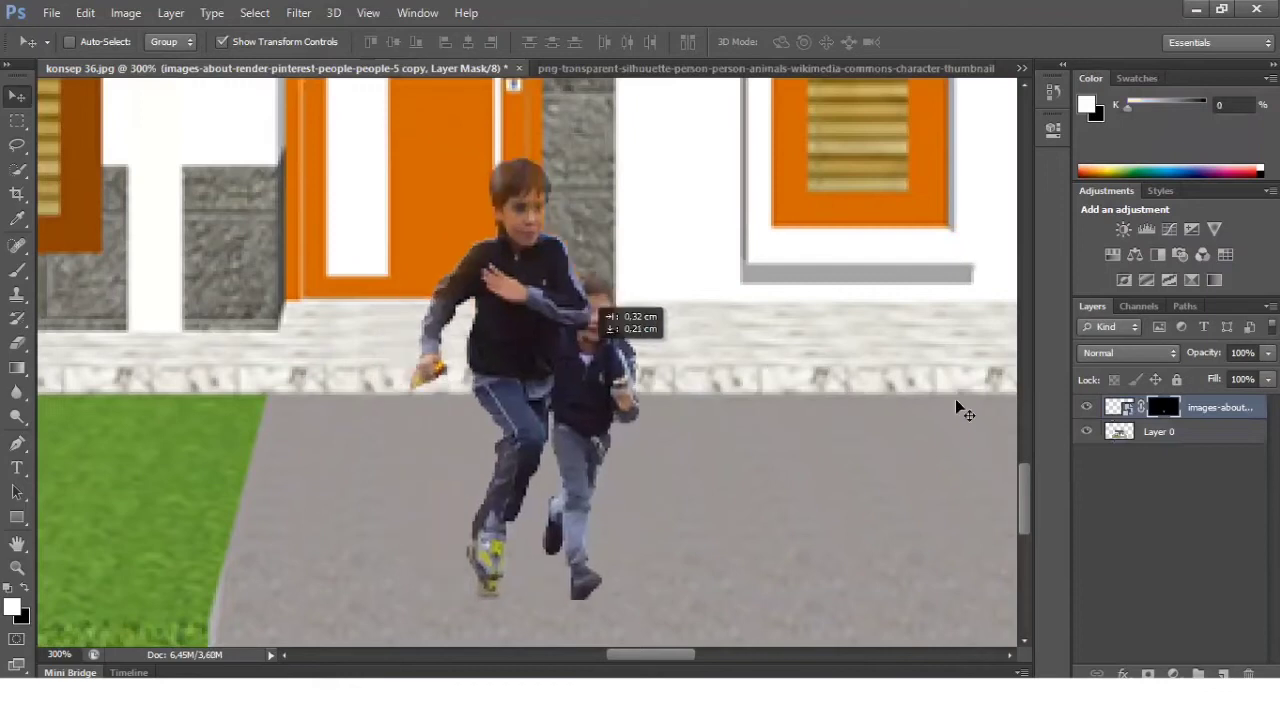
Disable and re-enable the children layer's mask, then deselect all layers
right_click(1172, 414)
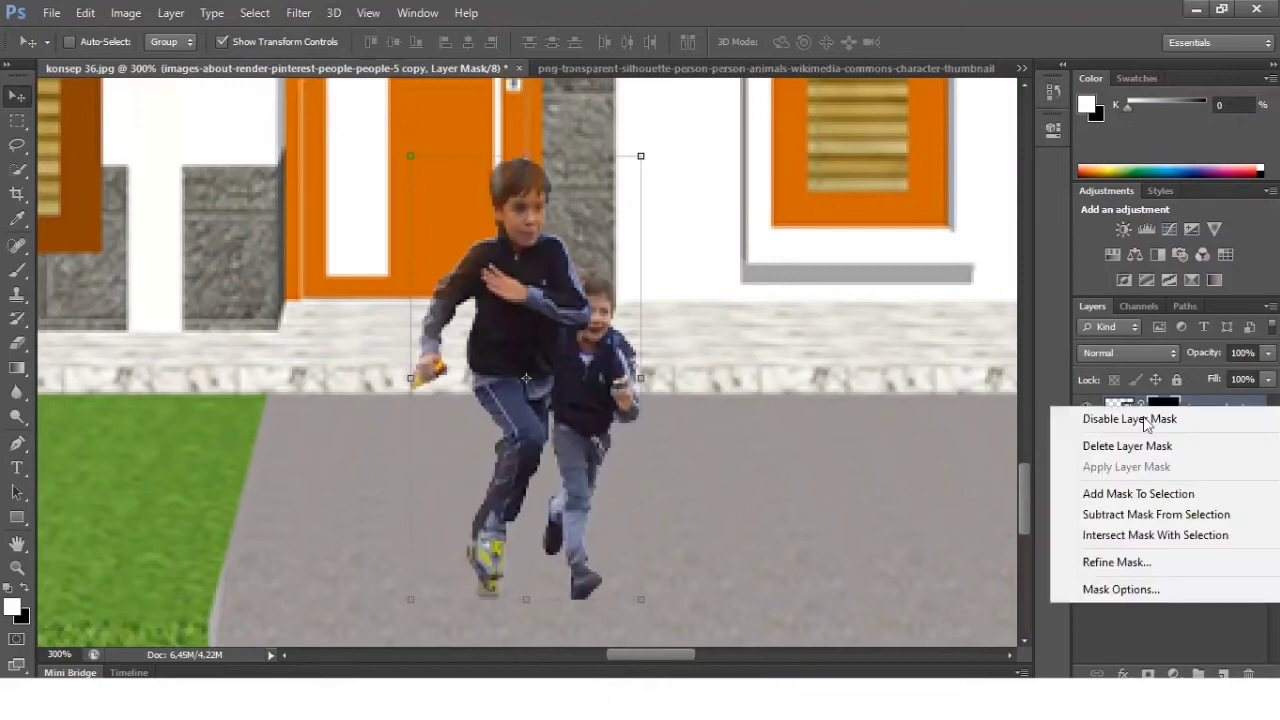
click(1160, 419)
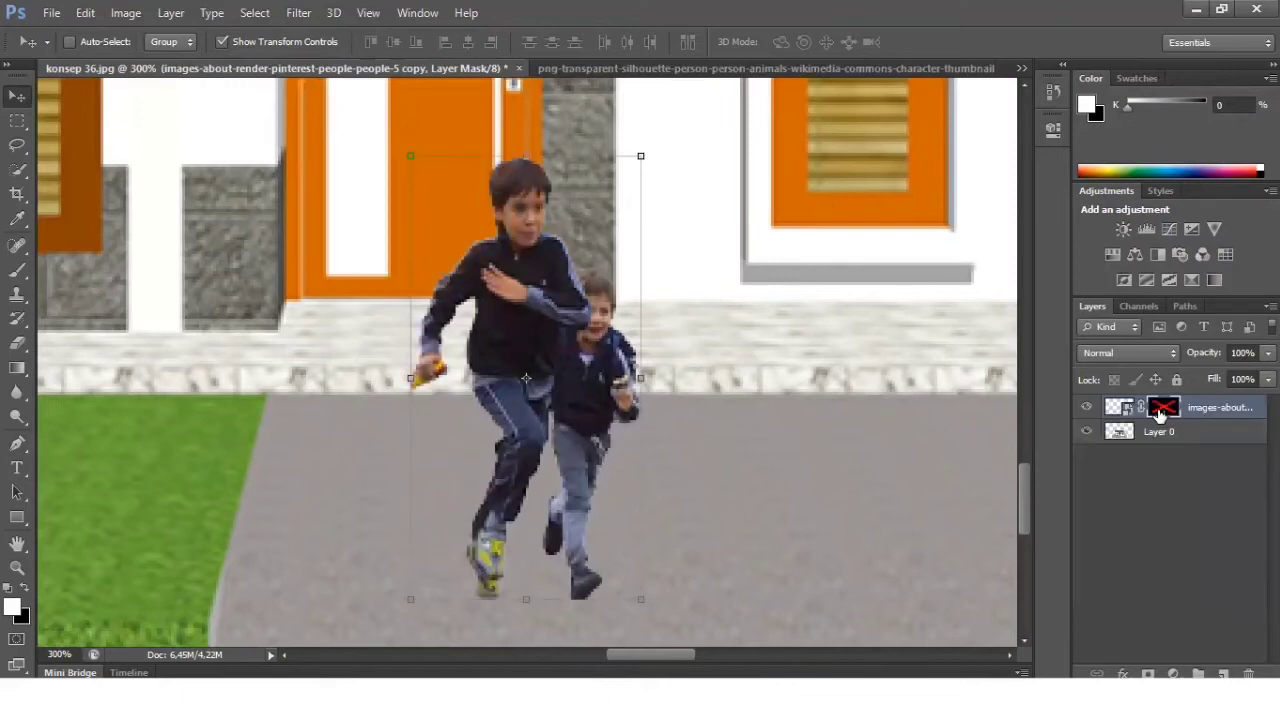
right_click(1161, 421)
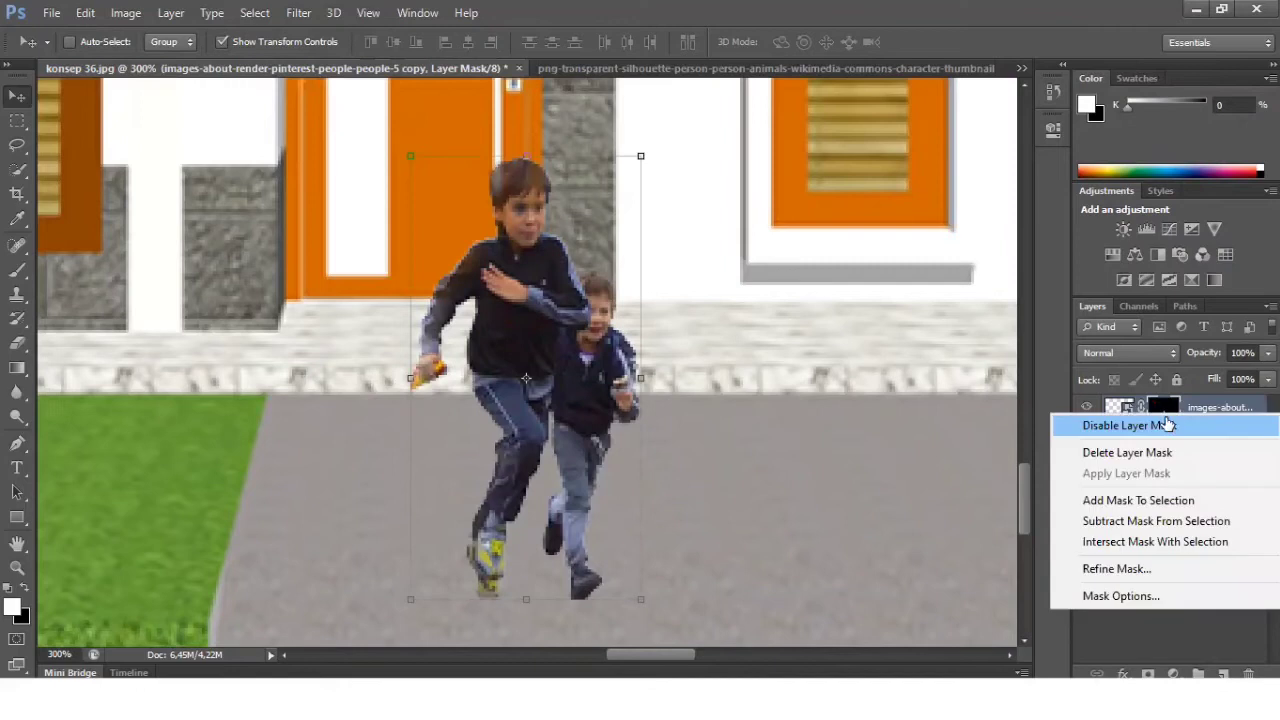
key(Escape)
shift+click(1163, 420)
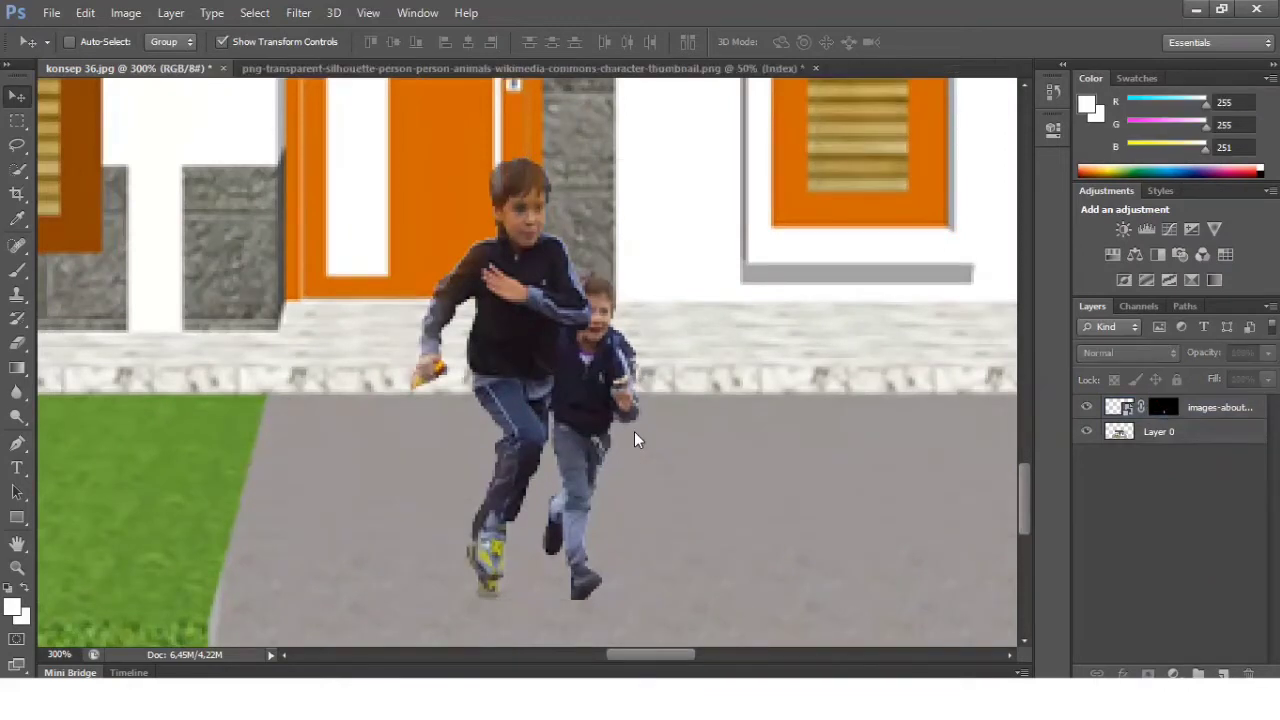
click(615, 298)
key(Return)
Reselect the children layer and toggle its mask link to move them further right
scroll(901, 548, right, 1)
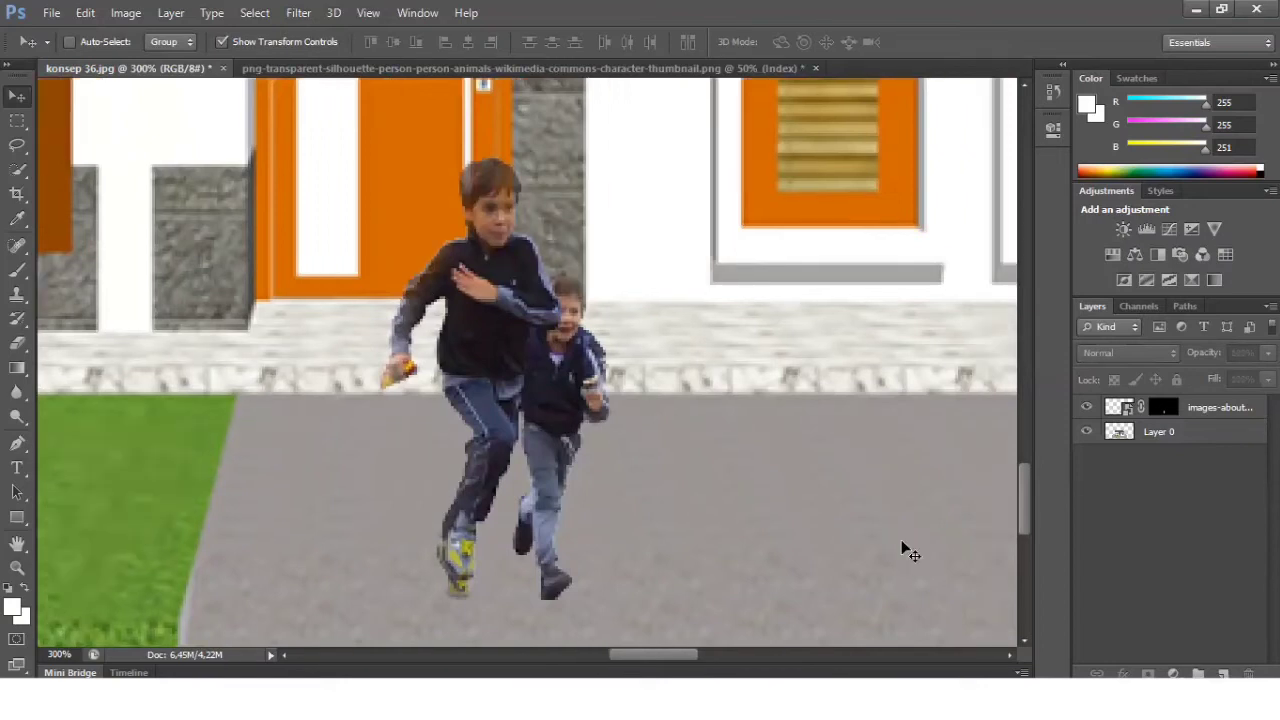
scroll(665, 514, down, 1)
scroll(545, 505, up, 1)
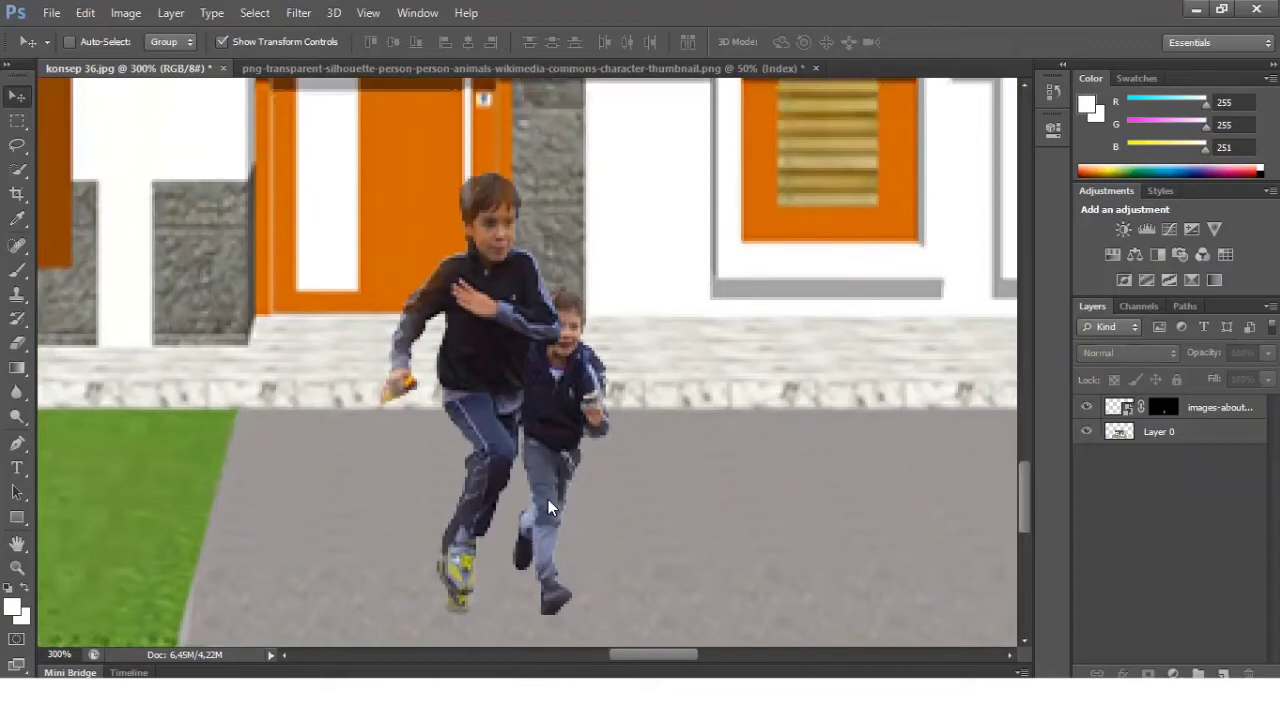
click(651, 315)
key(Return)
click(1192, 432)
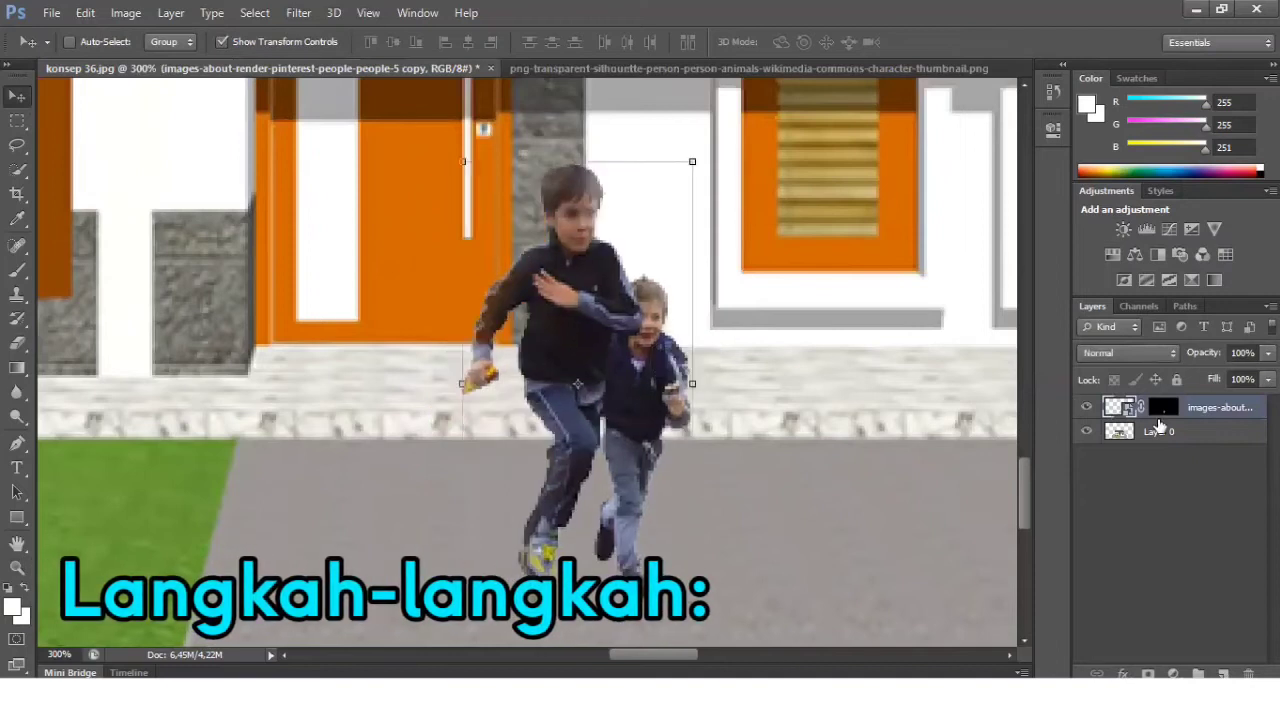
ctrl+click(1136, 410)
click(1138, 410)
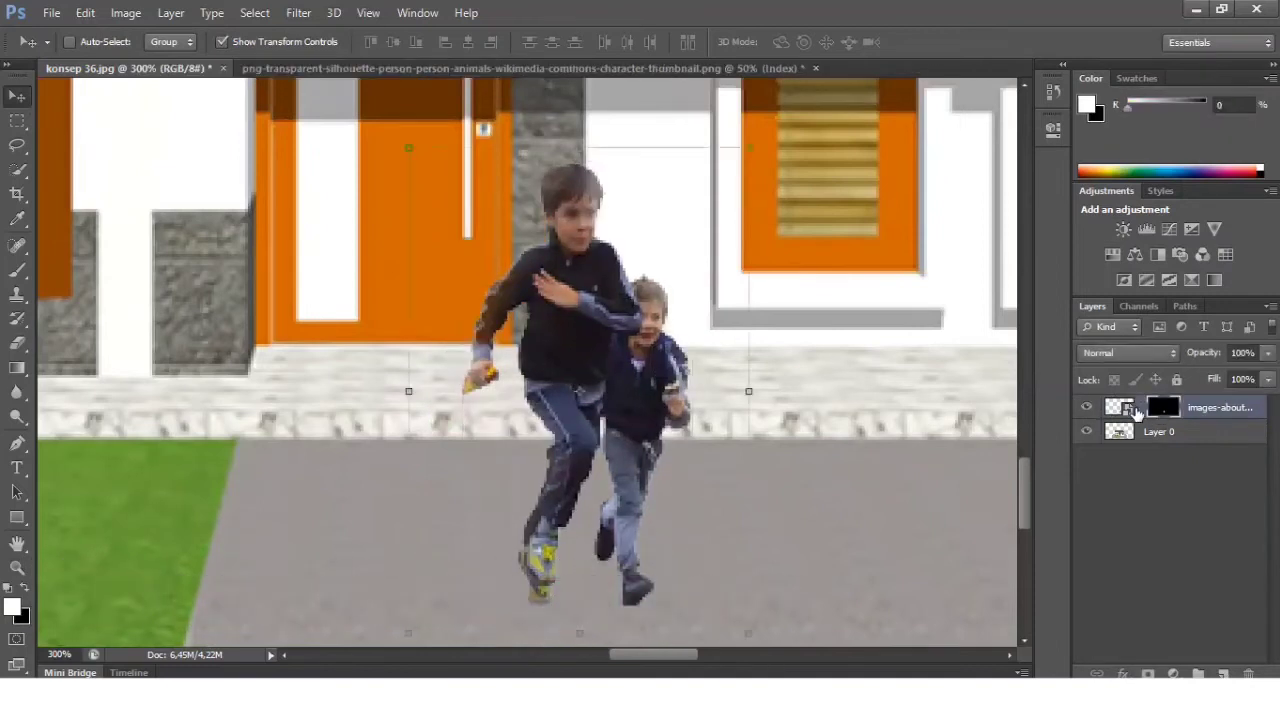
click(1140, 410)
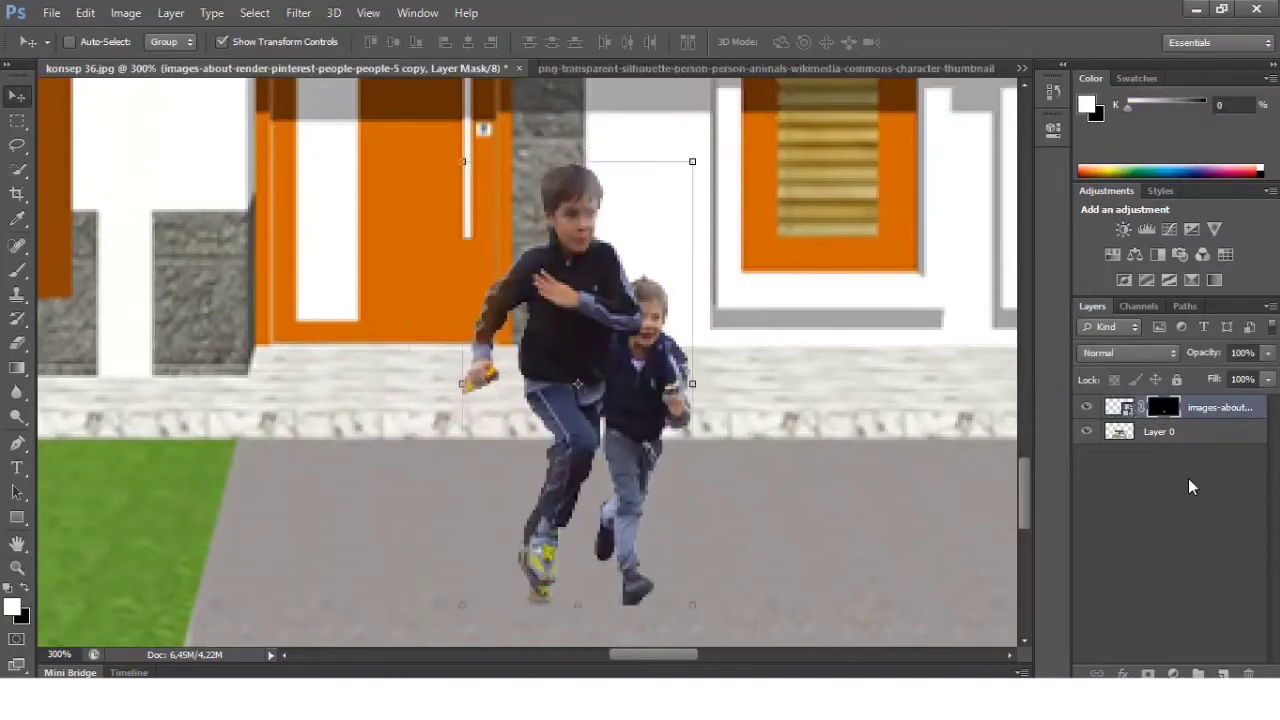
click(1170, 500)
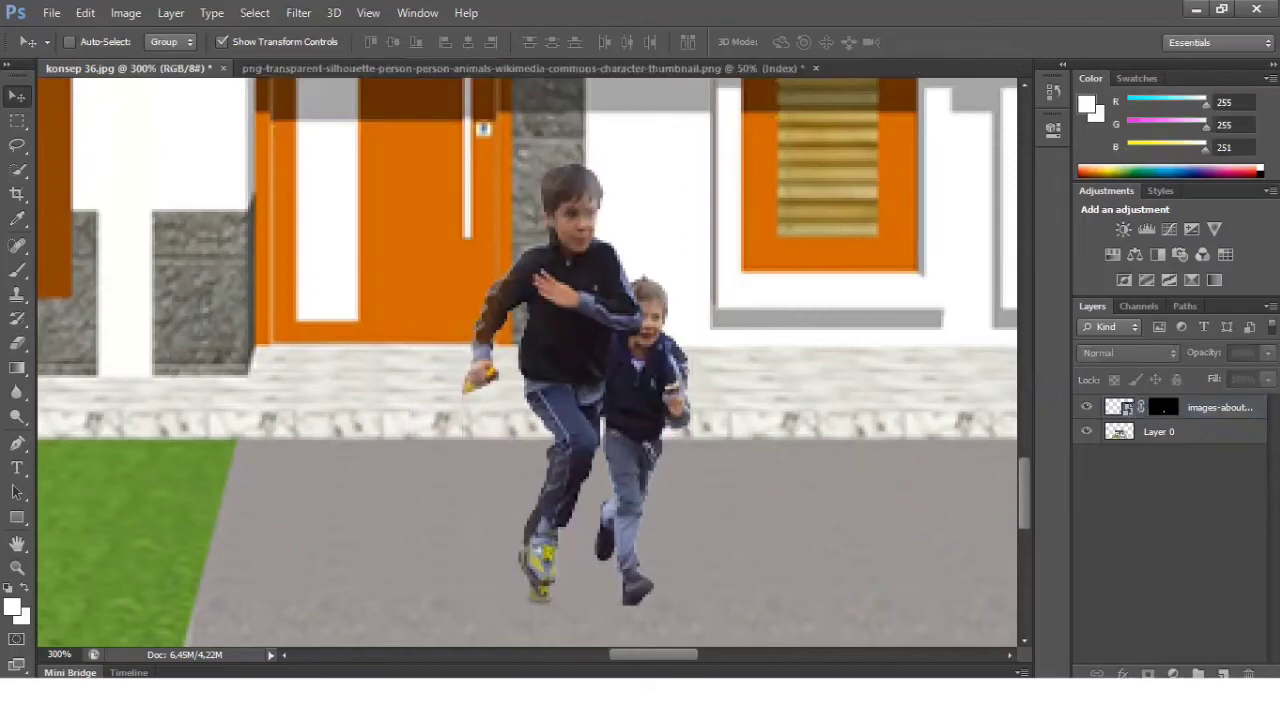
Free-transform the walking couple image into place on the render
key(ctrl+t)
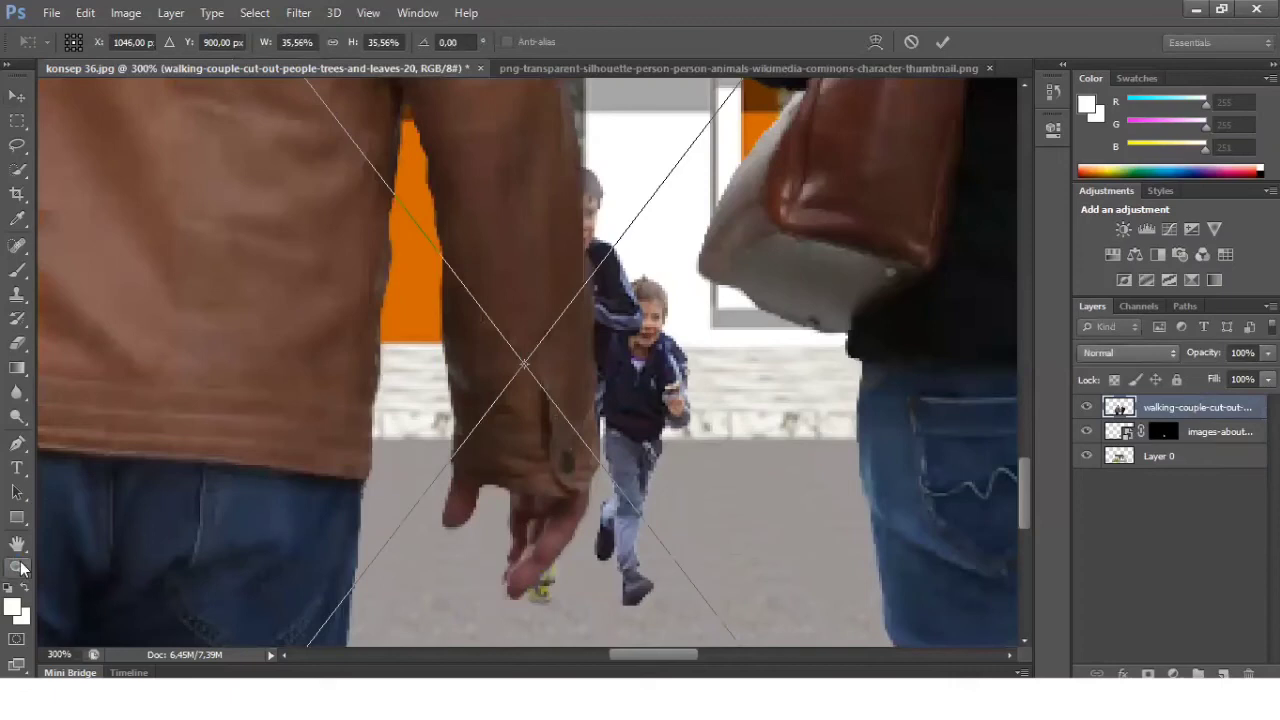
drag(12, 240, 591, 319)
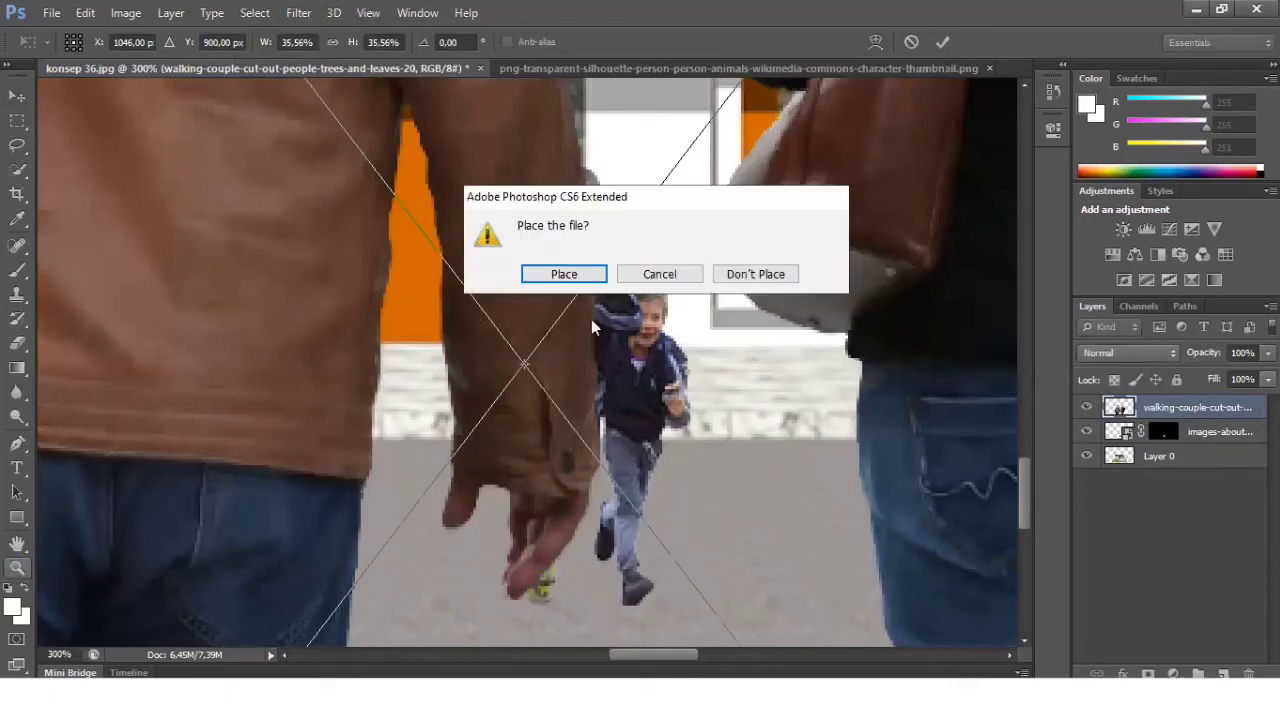
click(563, 274)
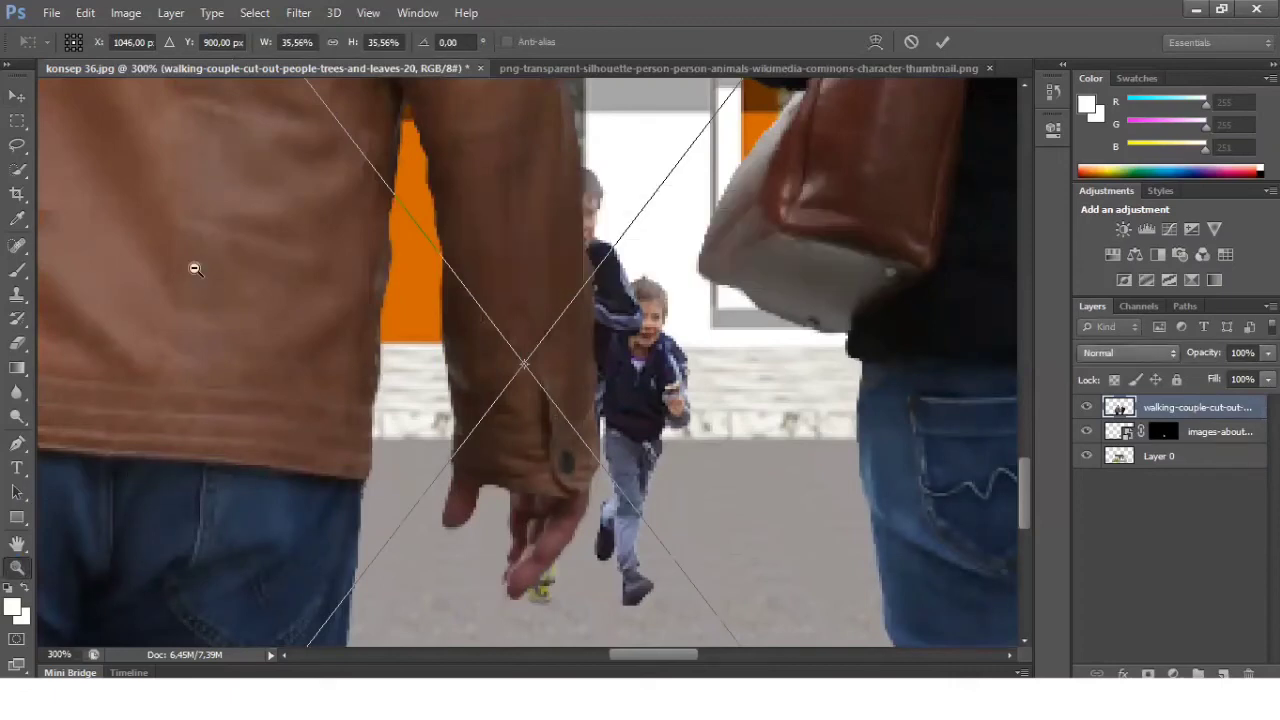
Zoom out to fit the canvas and delete the walking couple and small child layers
click(585, 456)
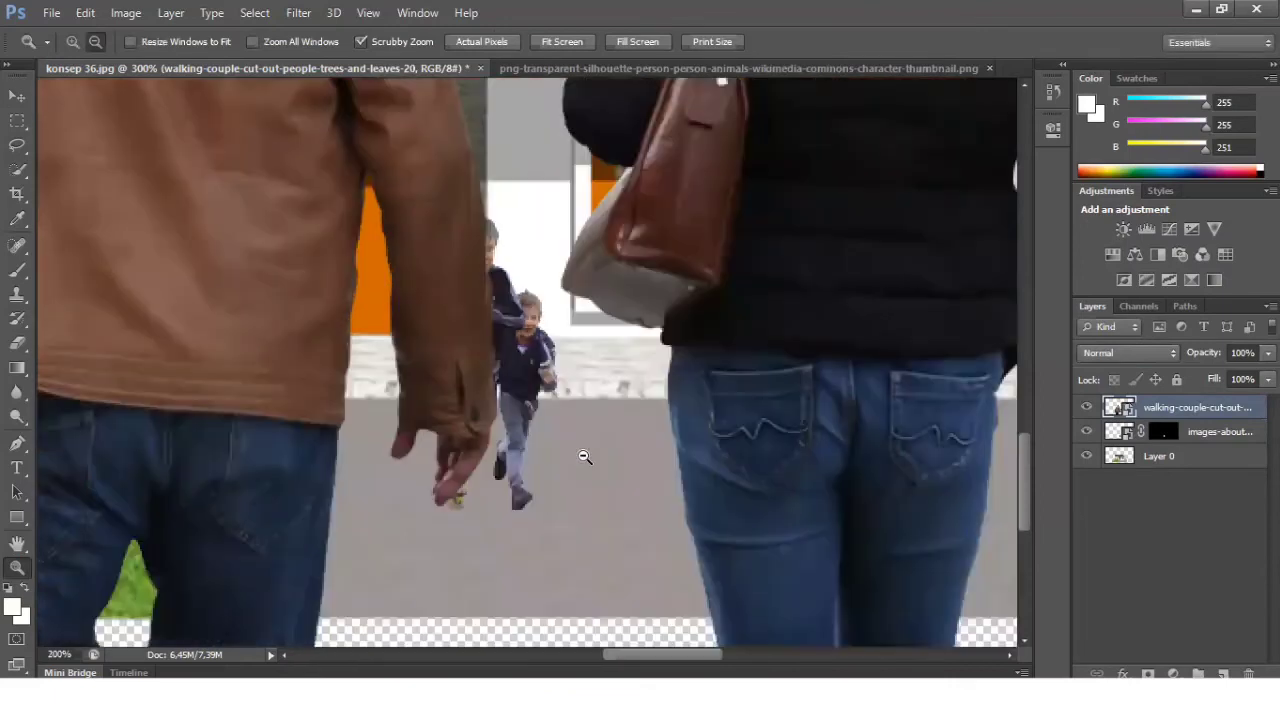
key(ctrl+0)
key(v)
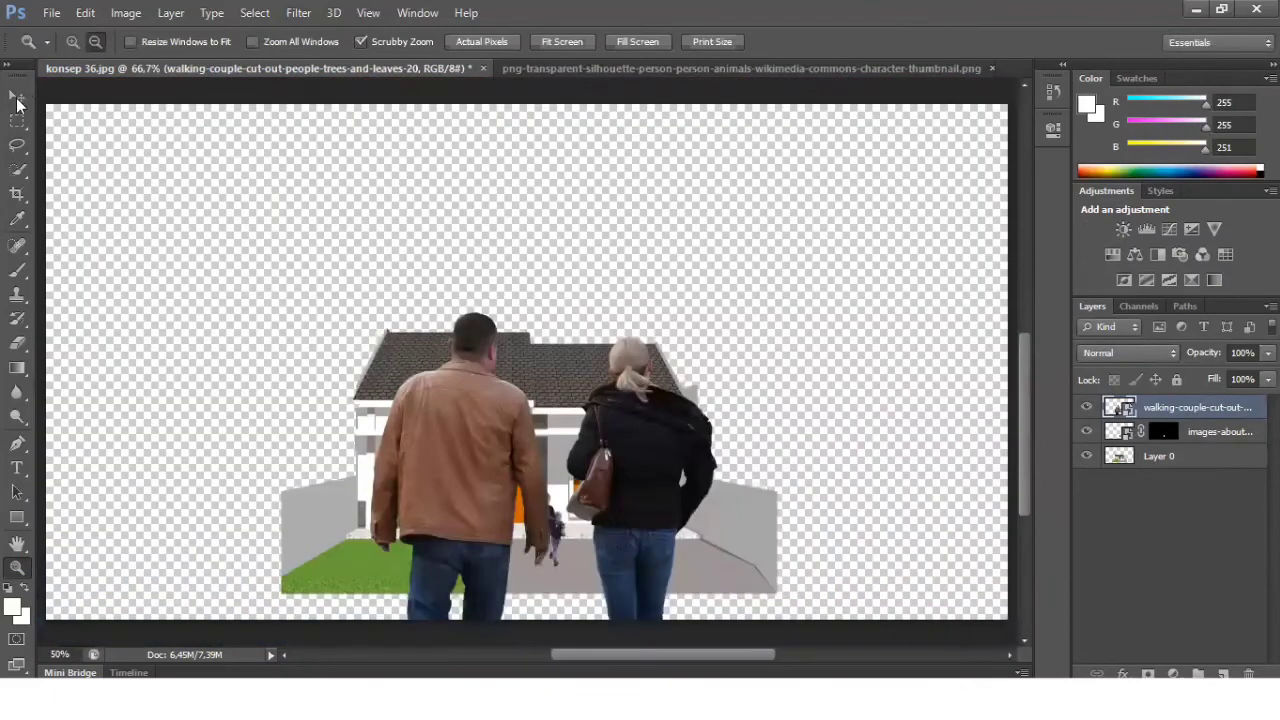
key(v)
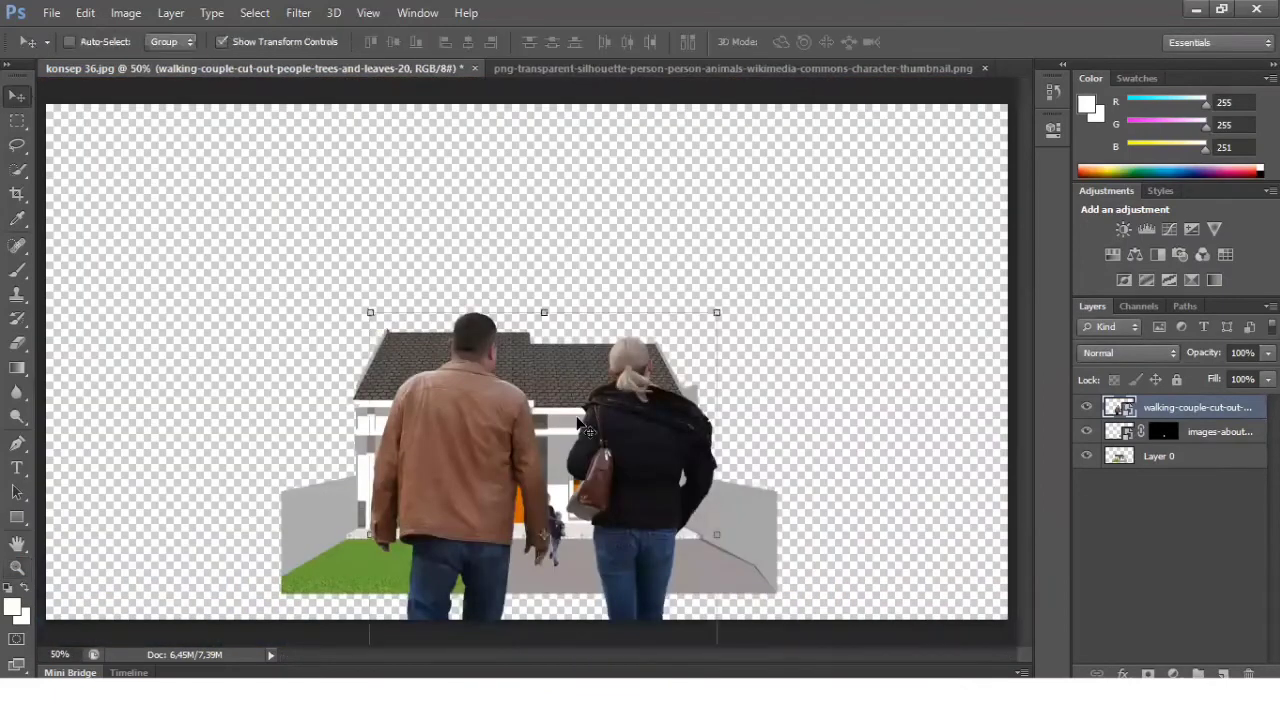
key(Delete)
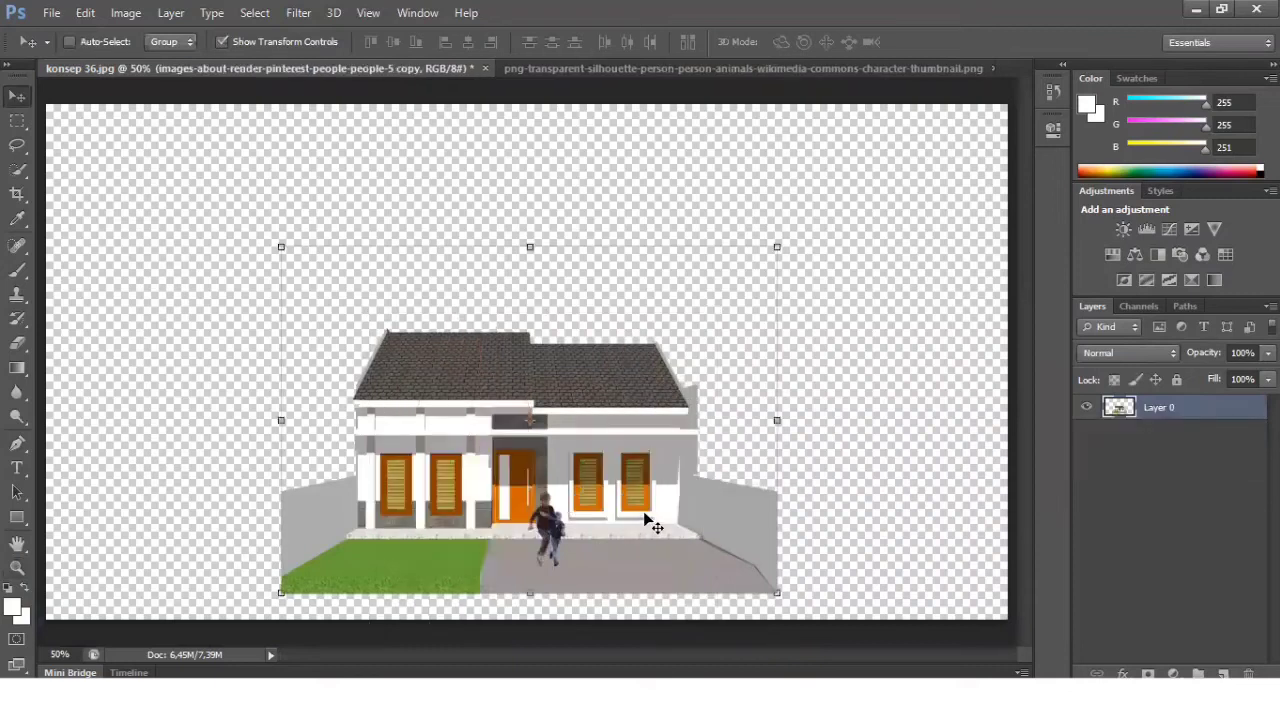
key(Delete)
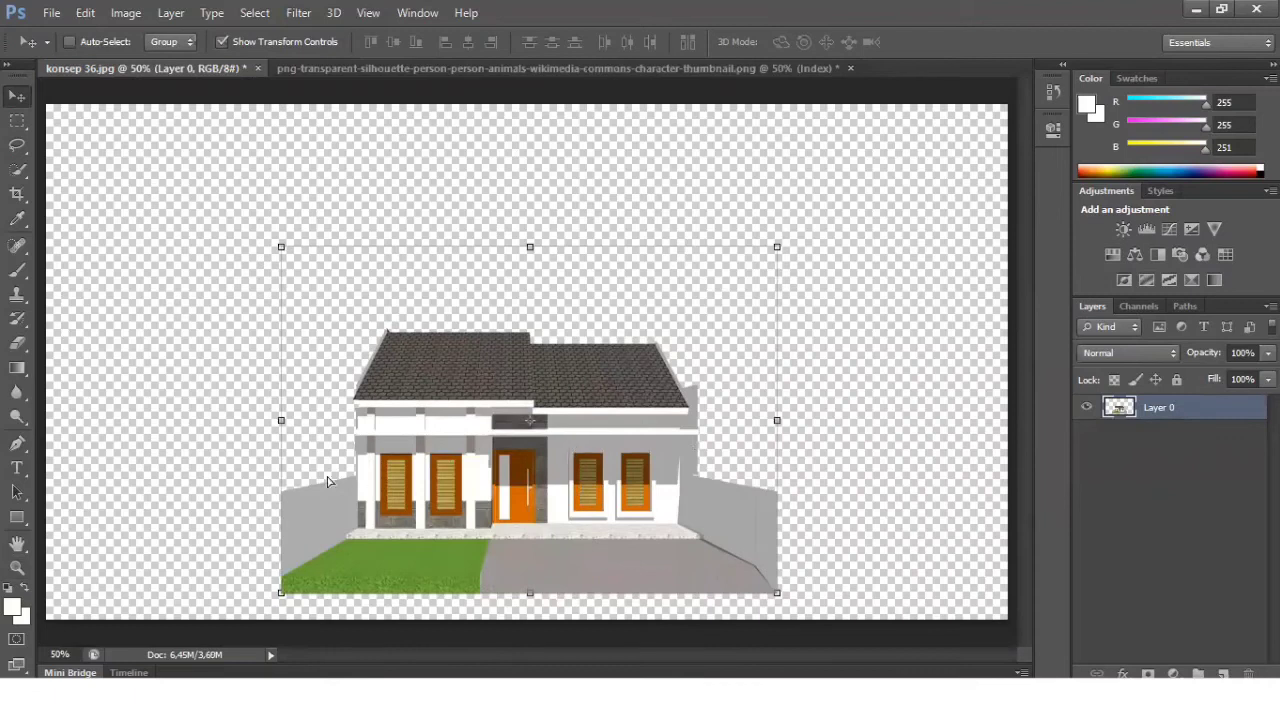
Drag the house off-canvas left, commit the placed walking couple, and duplicate that layer
mouse_move(575, 453)
mouse_down()
mouse_move(52, 542)
mouse_move(57, 583)
mouse_move(93, 584)
mouse_move(27, 590)
mouse_up()
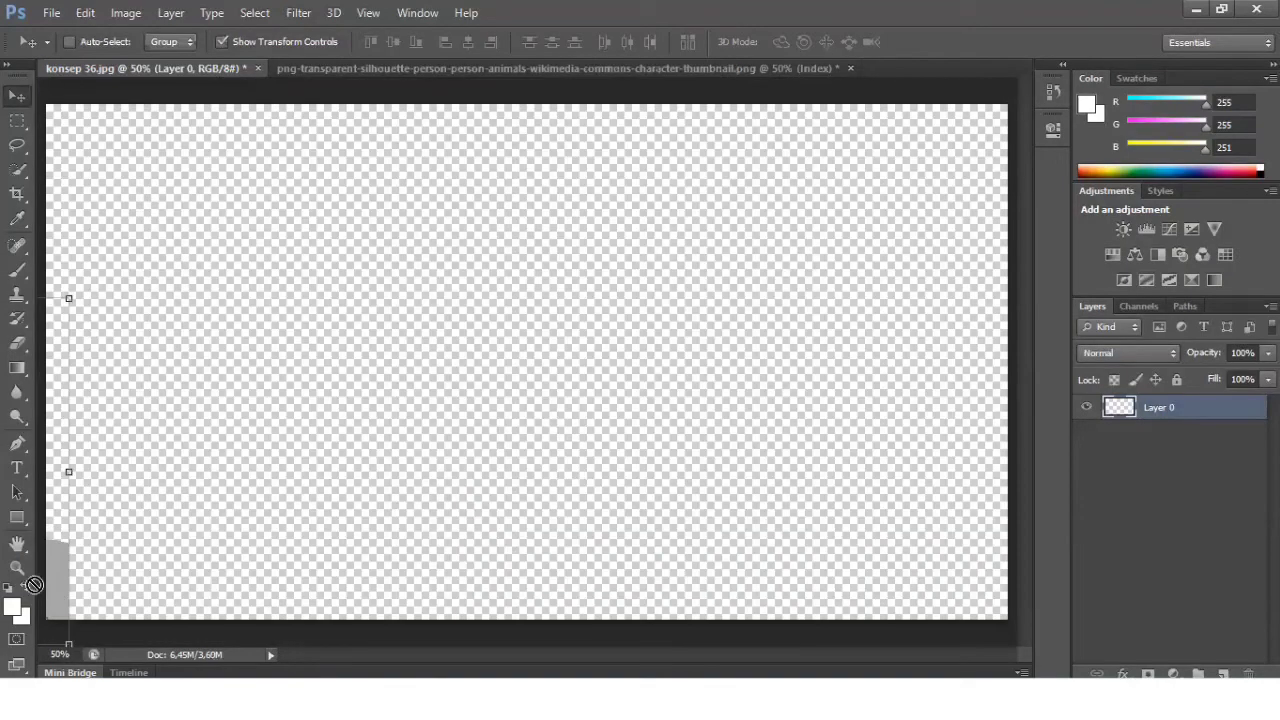
mouse_move(33, 584)
mouse_down()
mouse_move(61, 588)
mouse_move(57, 622)
mouse_up()
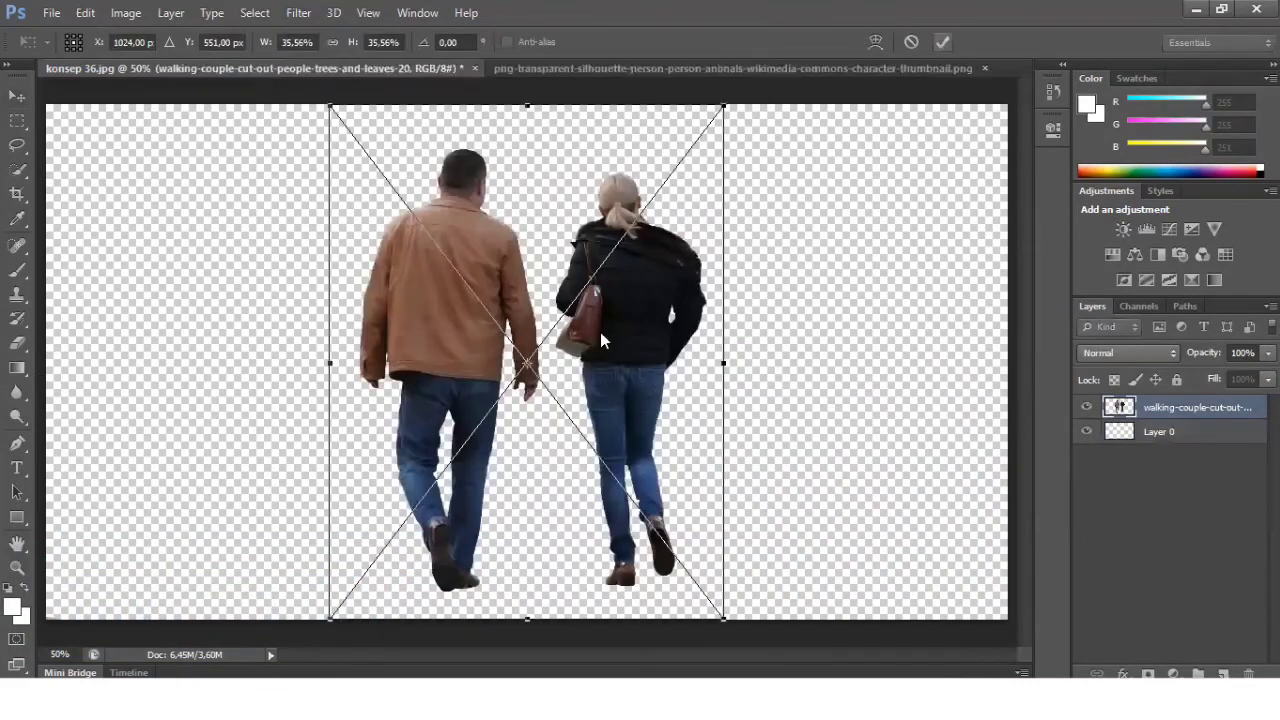
key(Return)
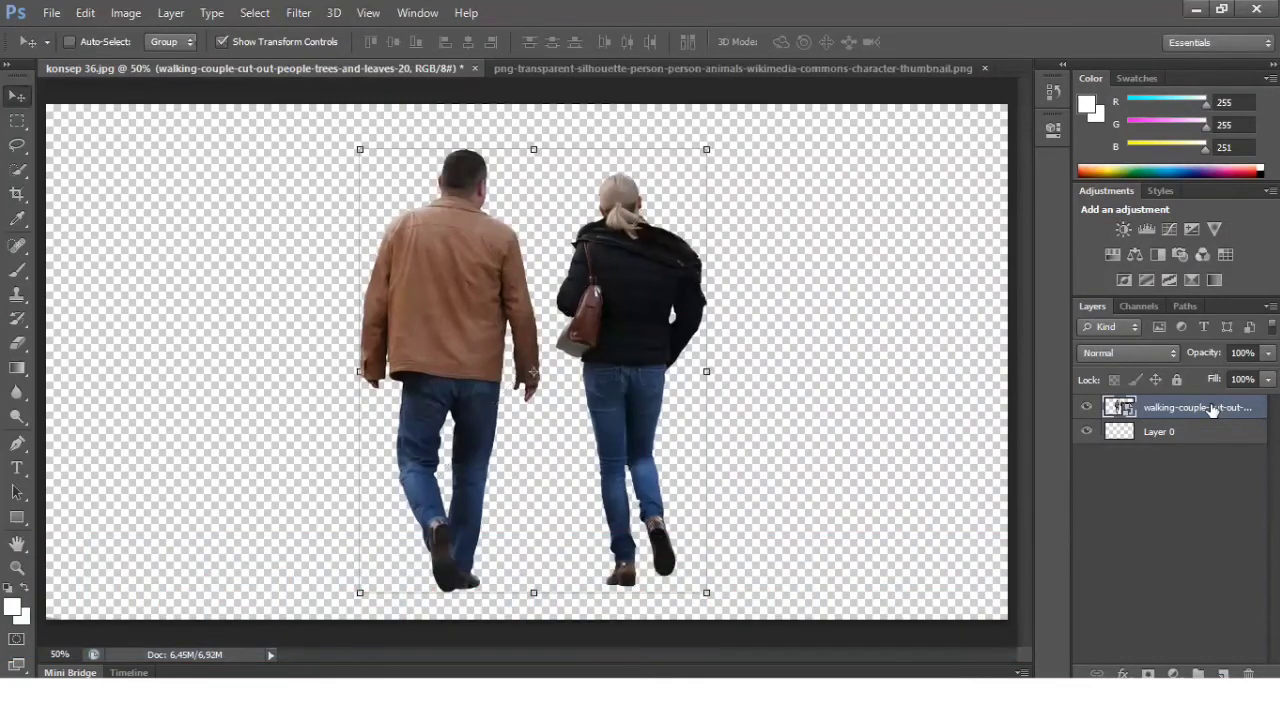
key(ctrl+j)
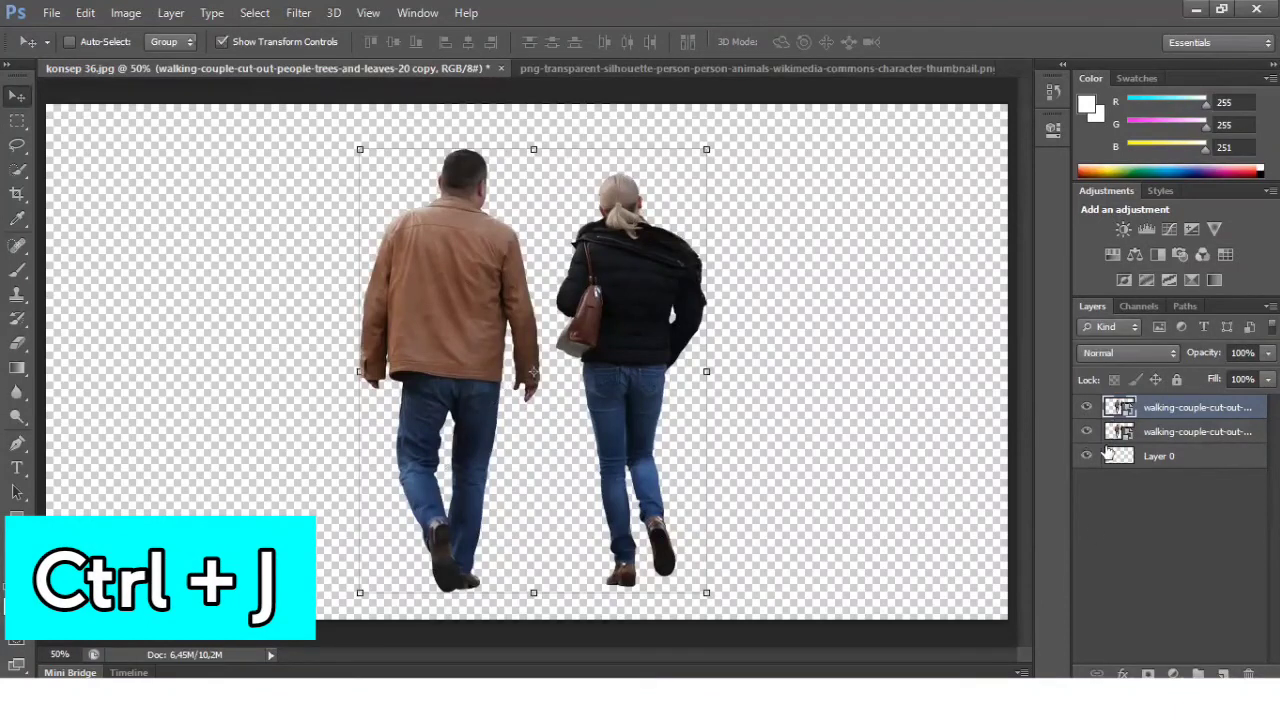
Pen-trace the brown-jacketed man from head to feet and back to his hand, then load the path as a selection
click(17, 443)
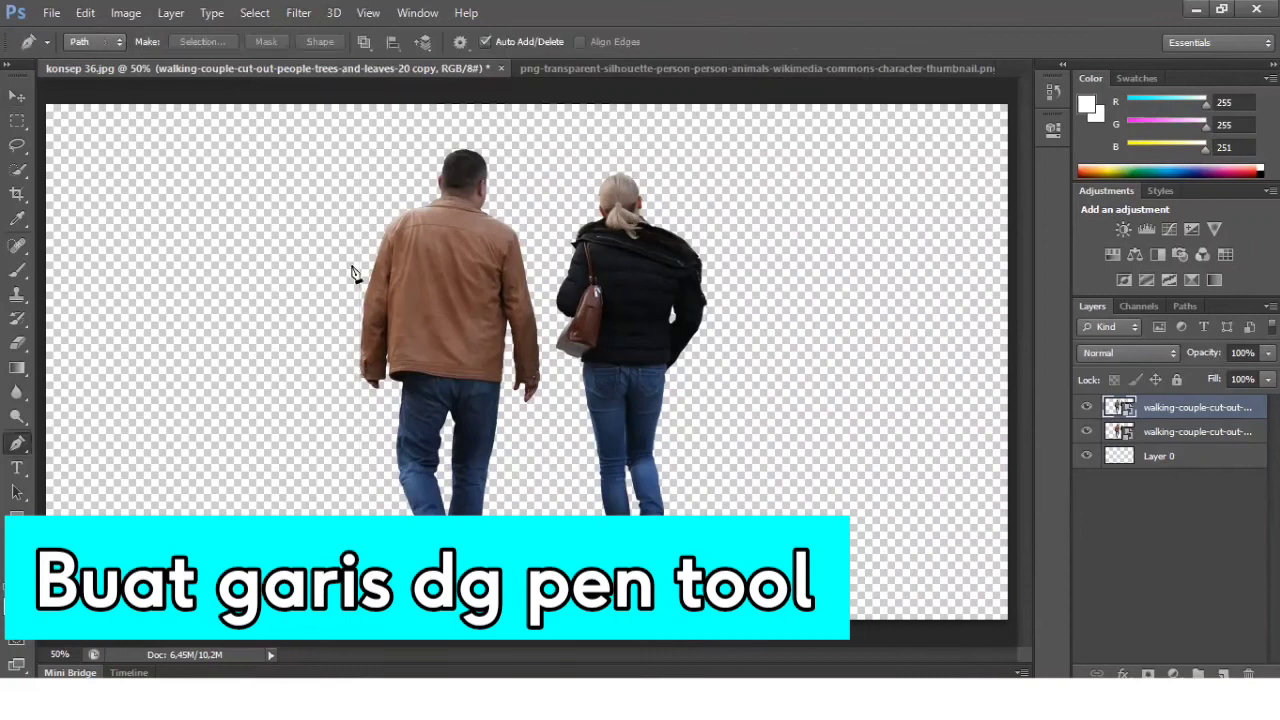
click(441, 133)
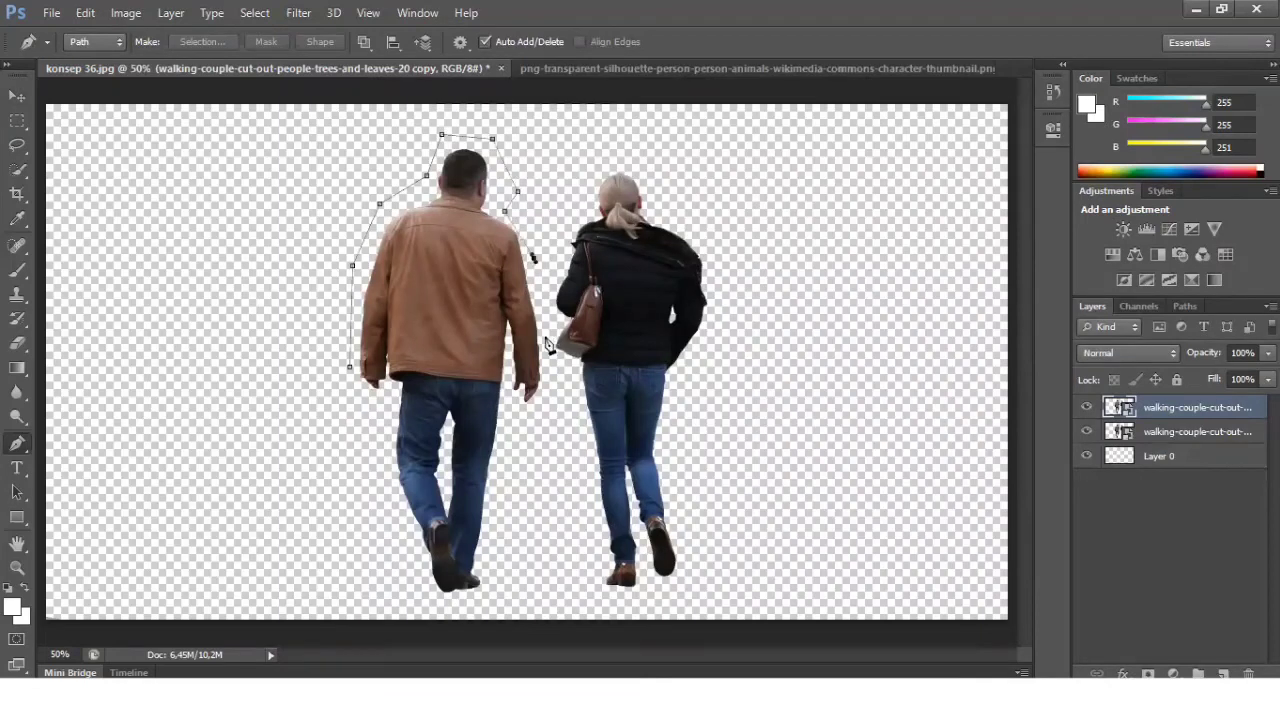
click(547, 411)
click(492, 590)
click(464, 605)
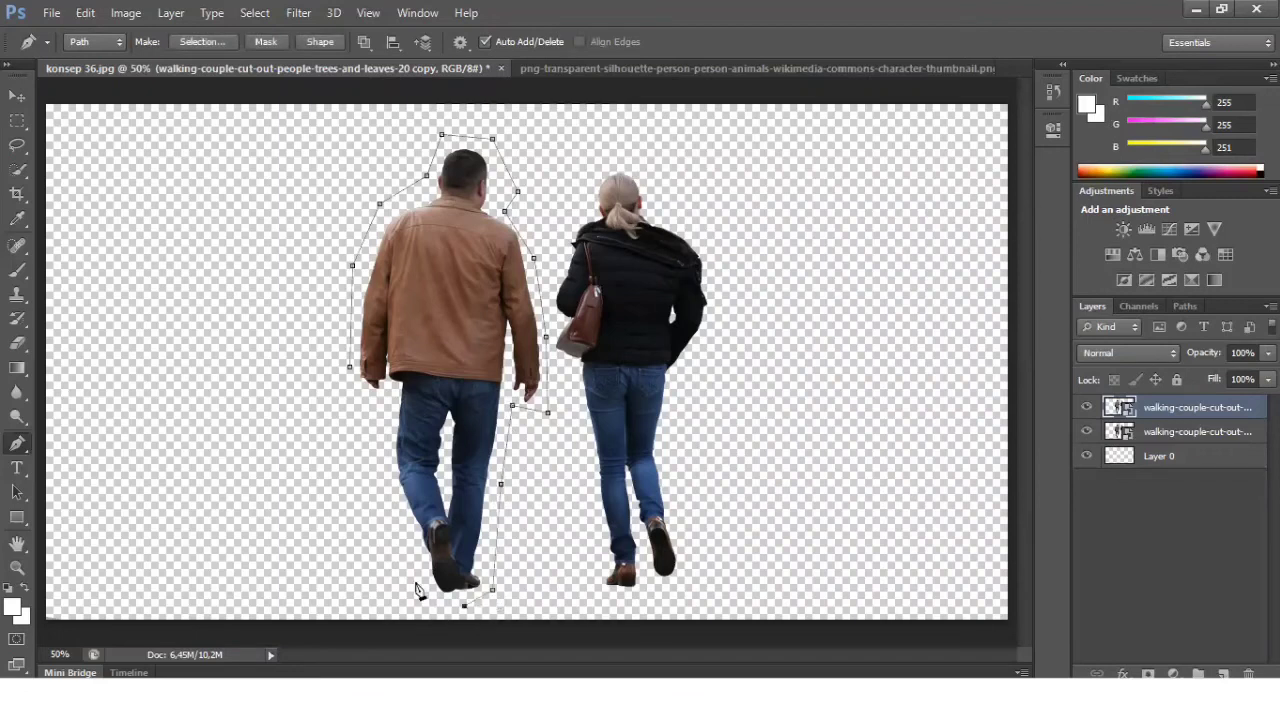
click(428, 602)
click(392, 494)
click(384, 428)
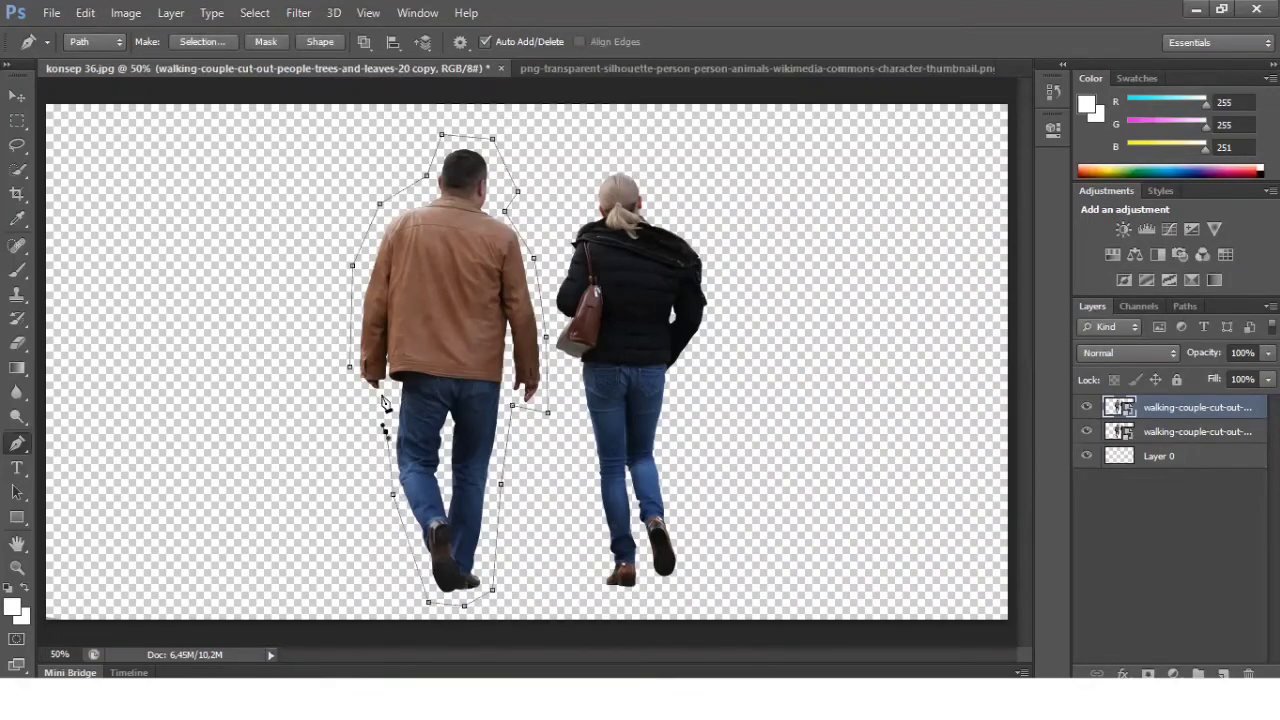
click(382, 395)
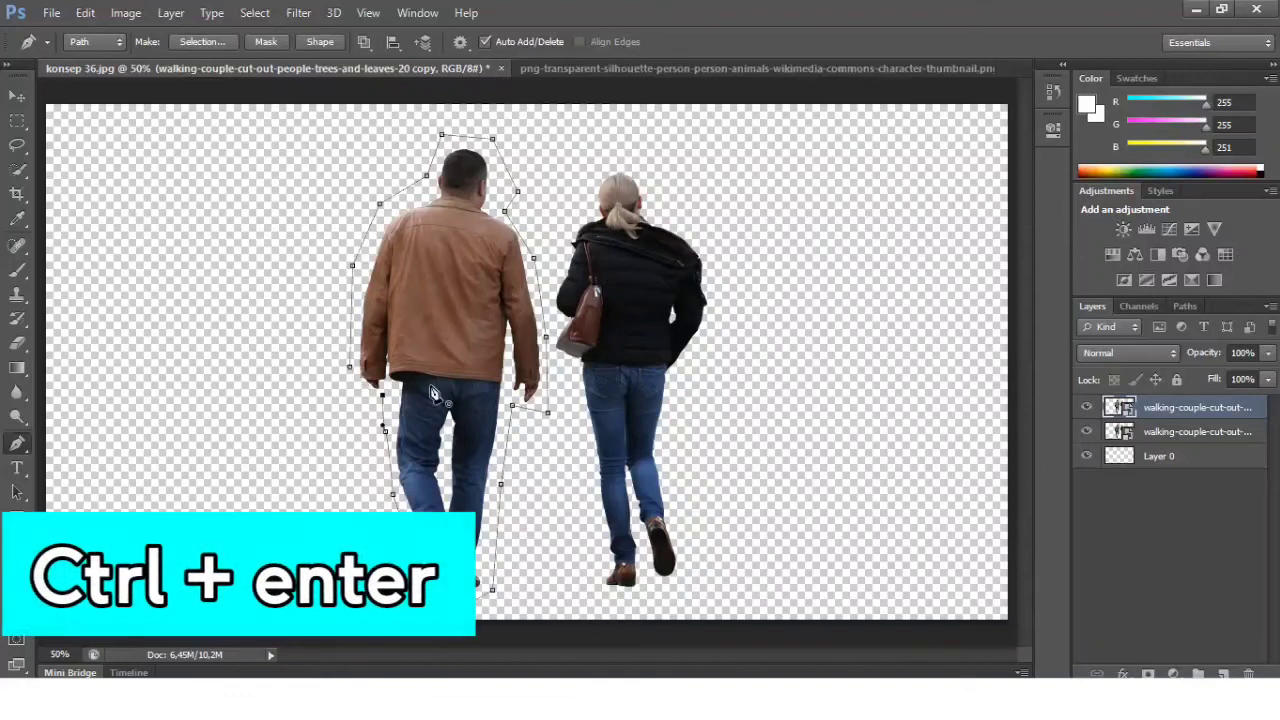
key(ctrl+Return)
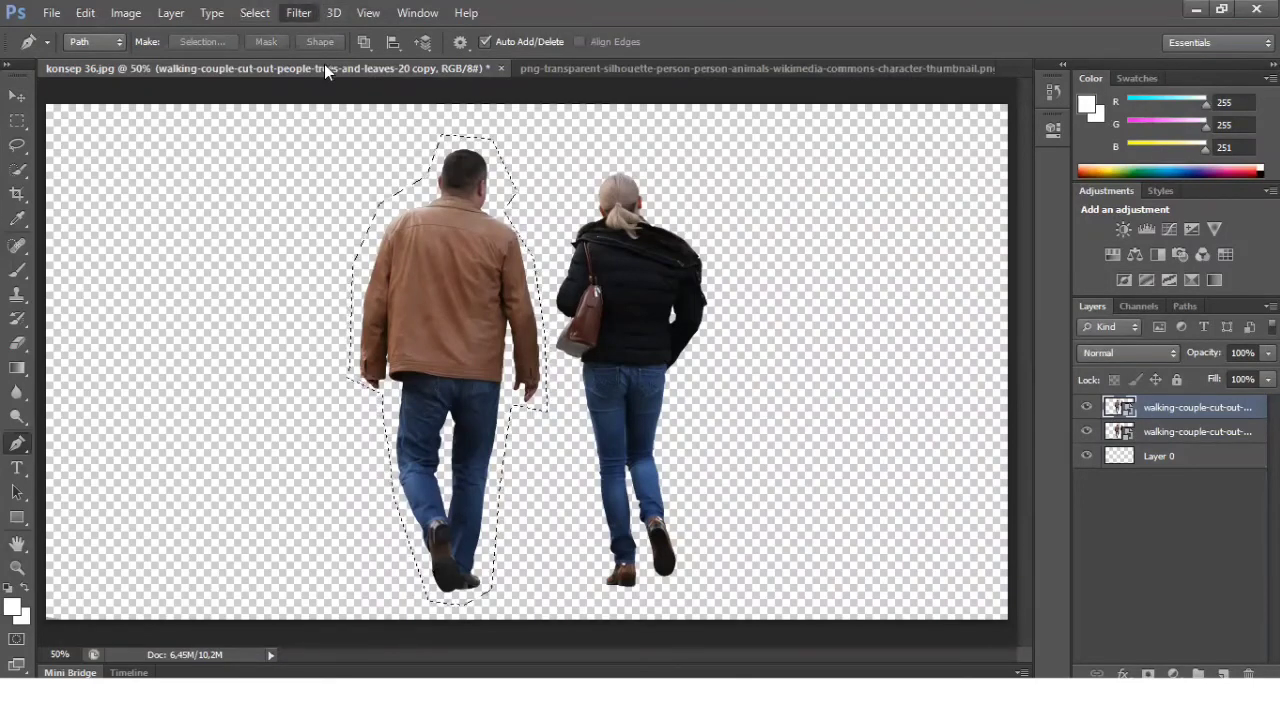
Apply Motion Blur at angle -5 and distance 44 pixels to the selected man
click(298, 12)
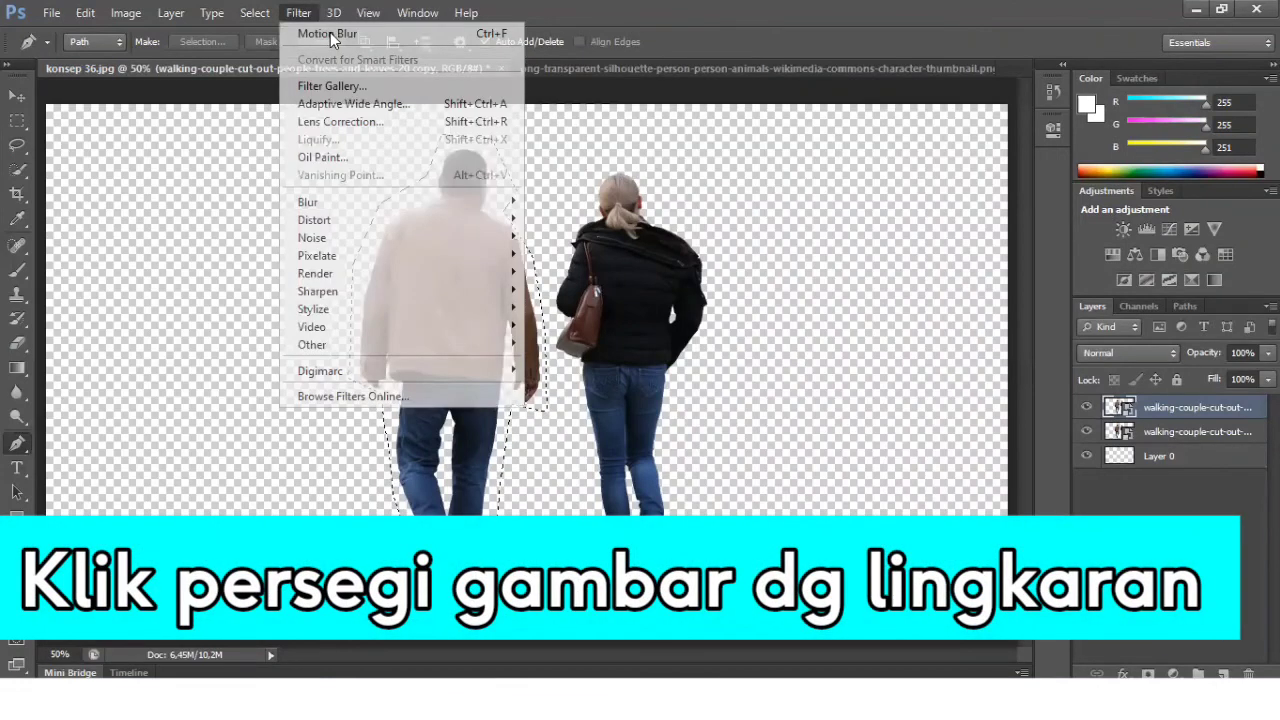
click(331, 35)
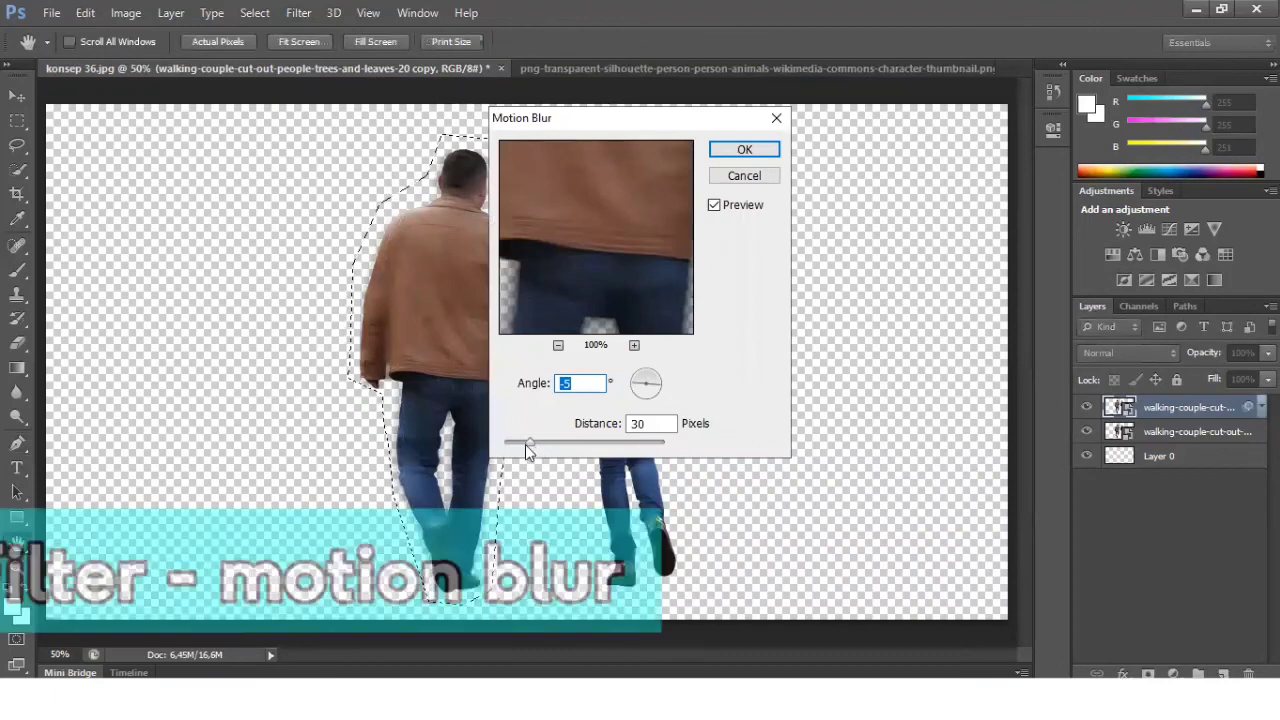
click(565, 442)
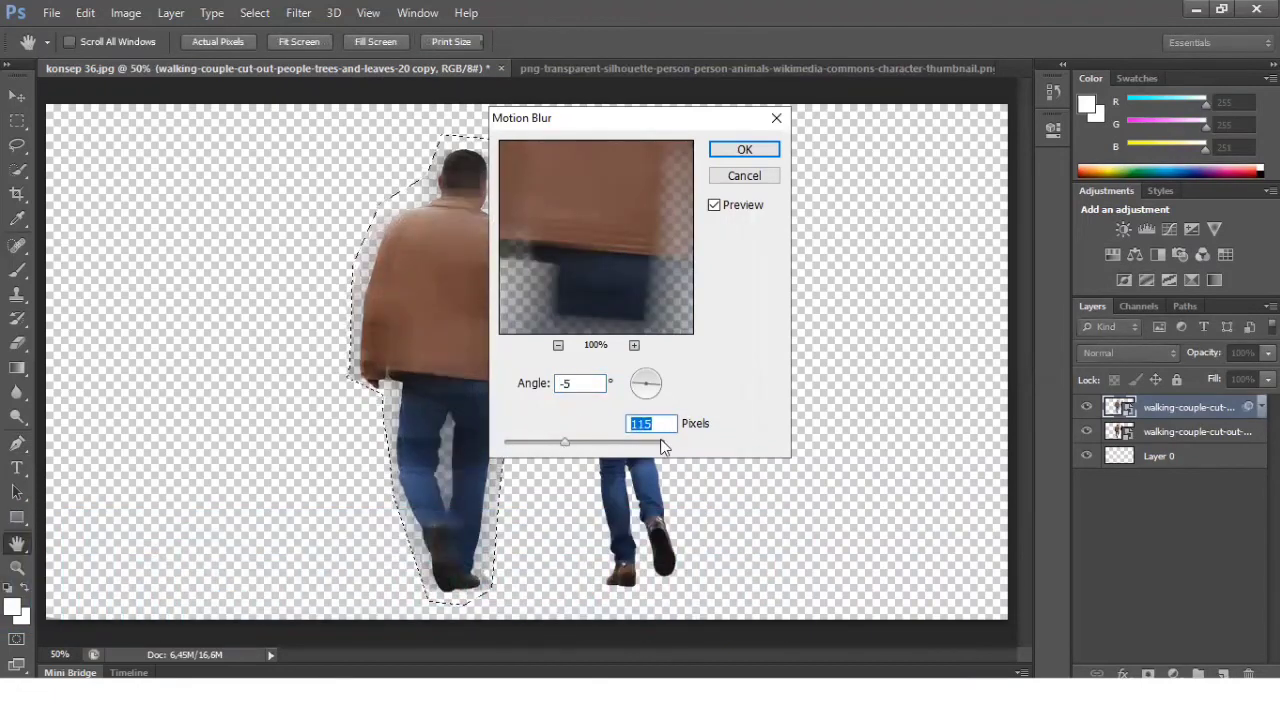
click(660, 443)
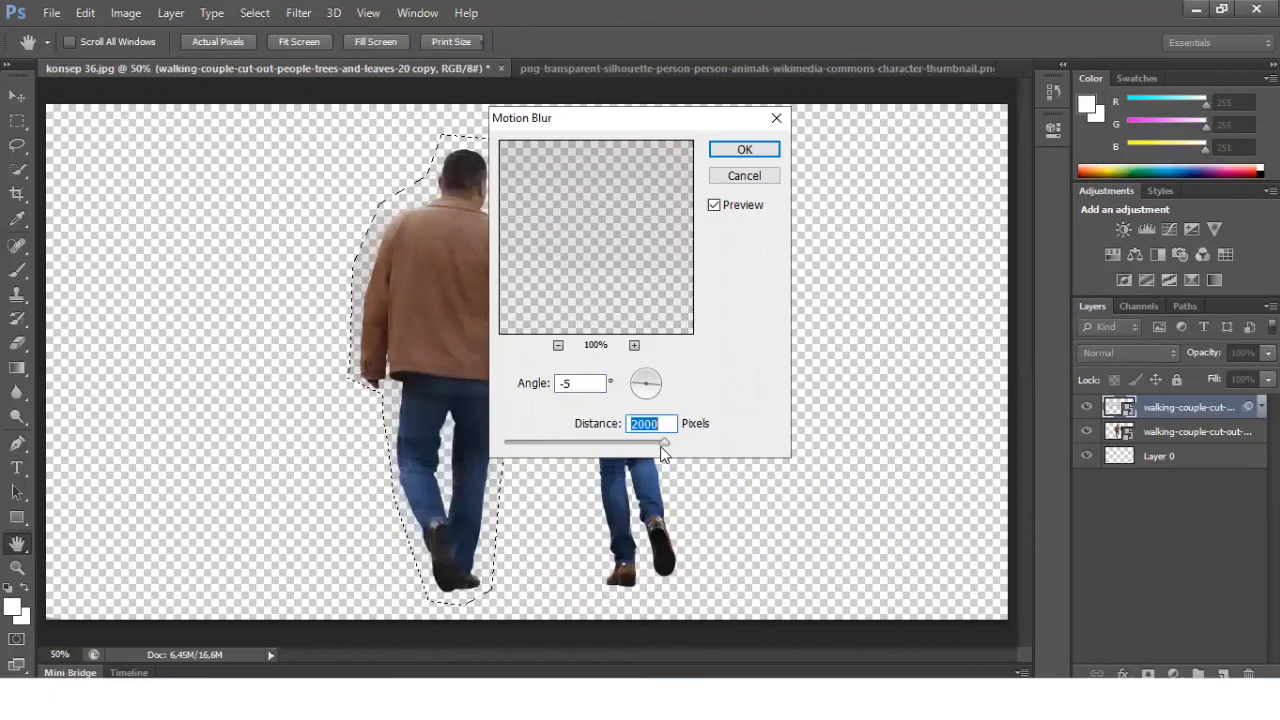
click(576, 443)
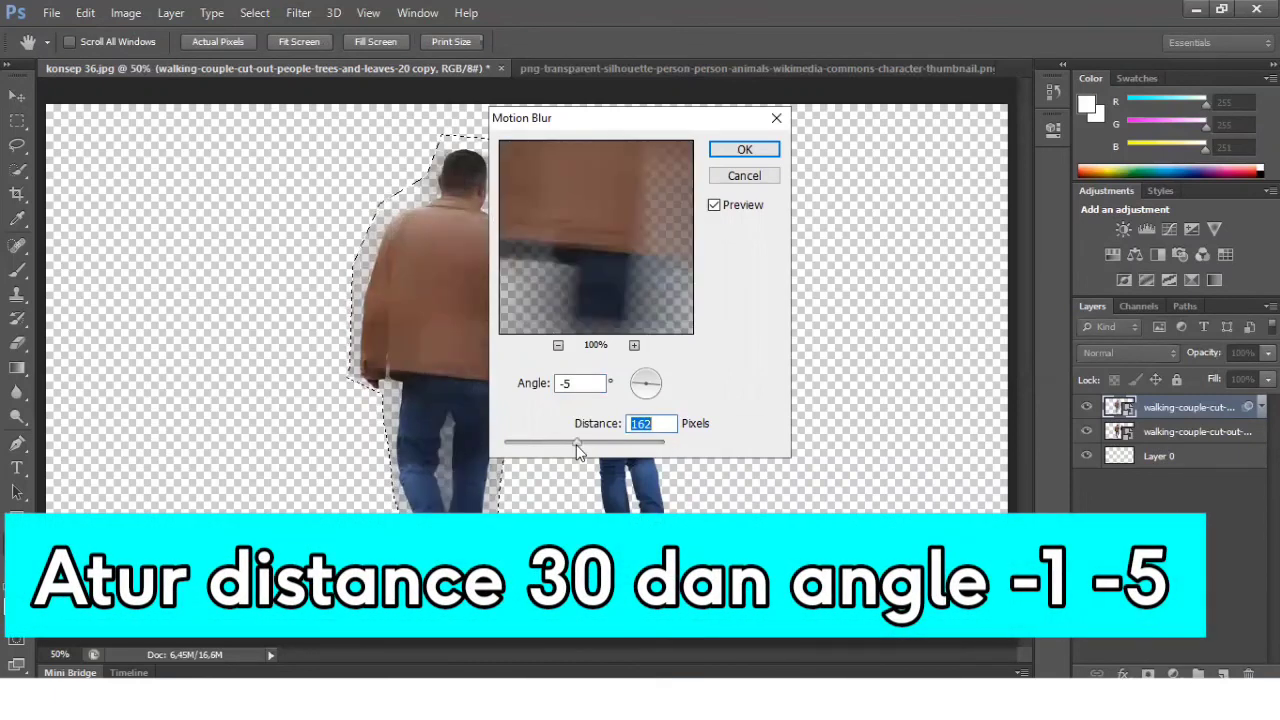
click(542, 443)
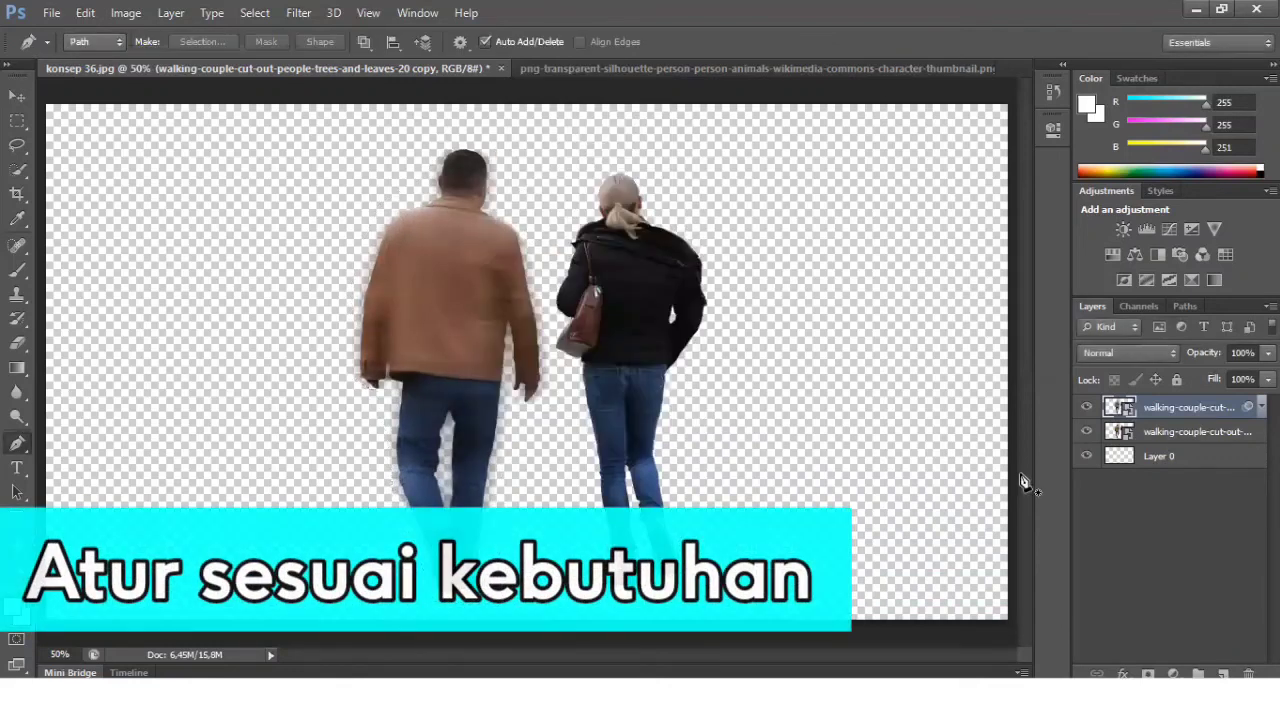
Deselect the layer to reveal its Smart Filters mask and Motion Blur entry
click(1153, 539)
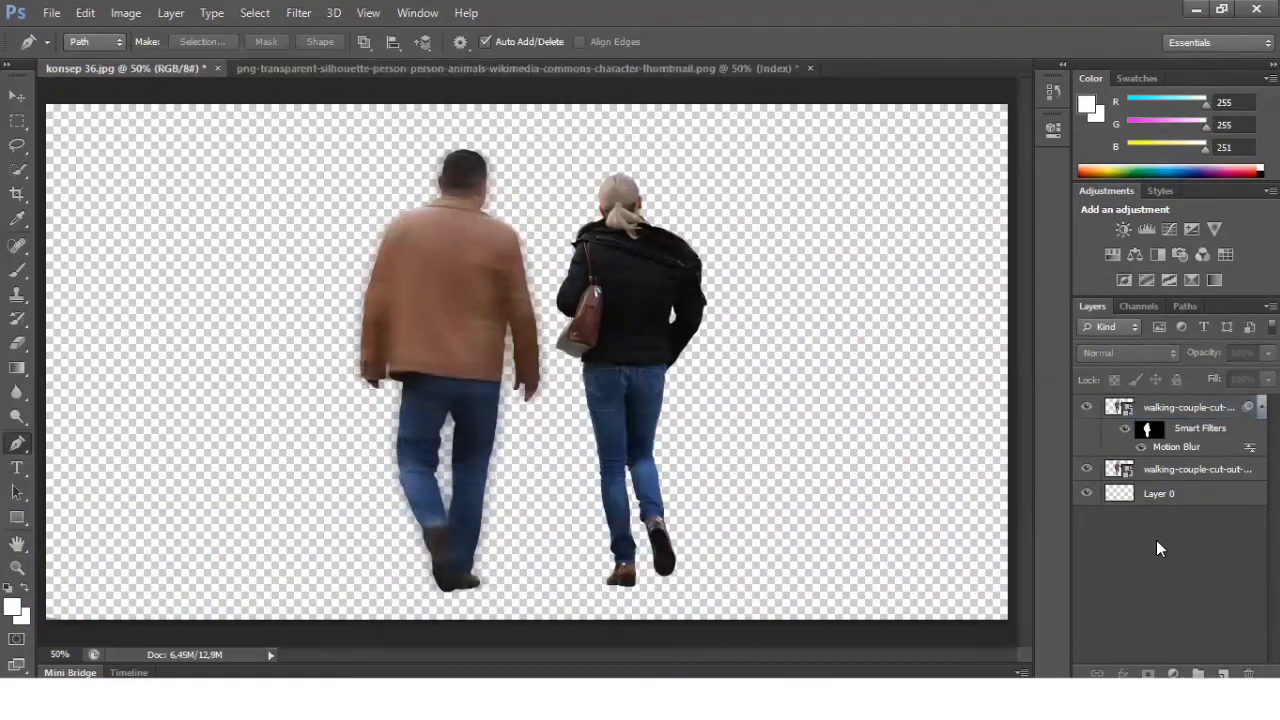